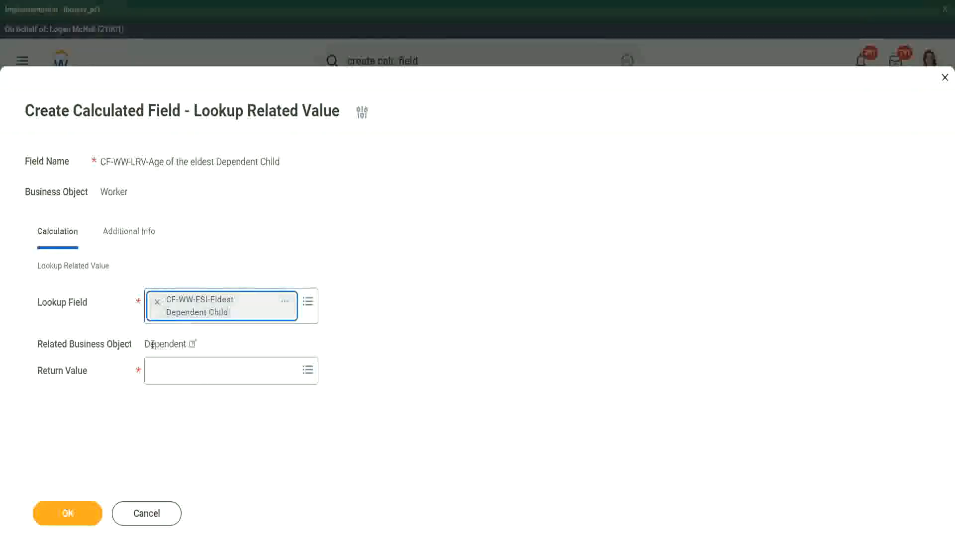
# Review the definition of the lookup field CF-WW-ESI-Eldest Dependent Child and its related business object
pyautogui.moveTo(145, 344); pyautogui.dragTo(187, 343)
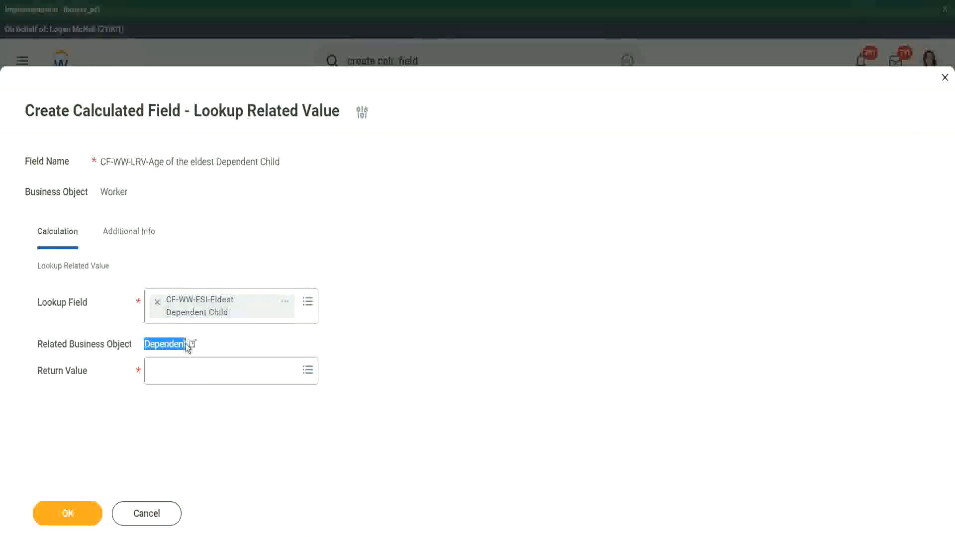
pyautogui.click(285, 305)
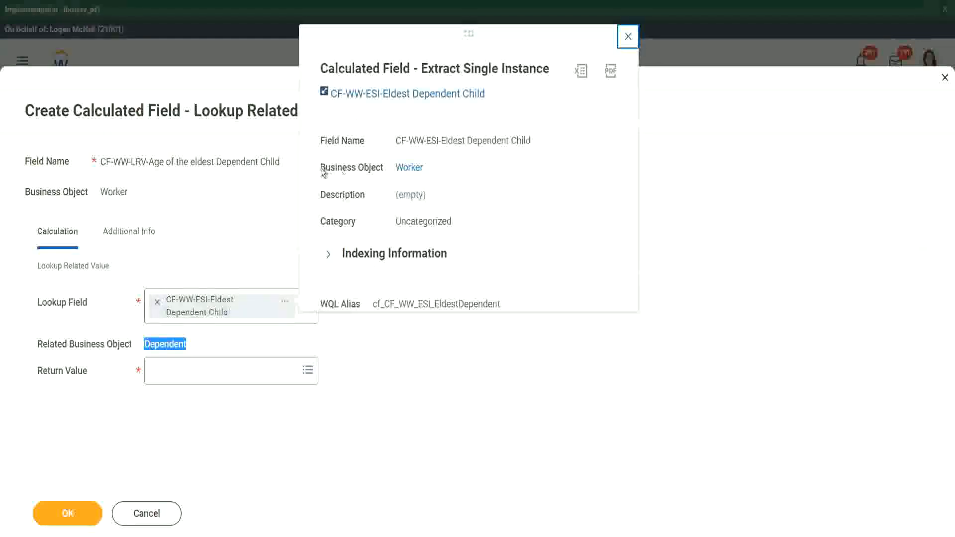
pyautogui.moveTo(321, 170); pyautogui.dragTo(384, 169)
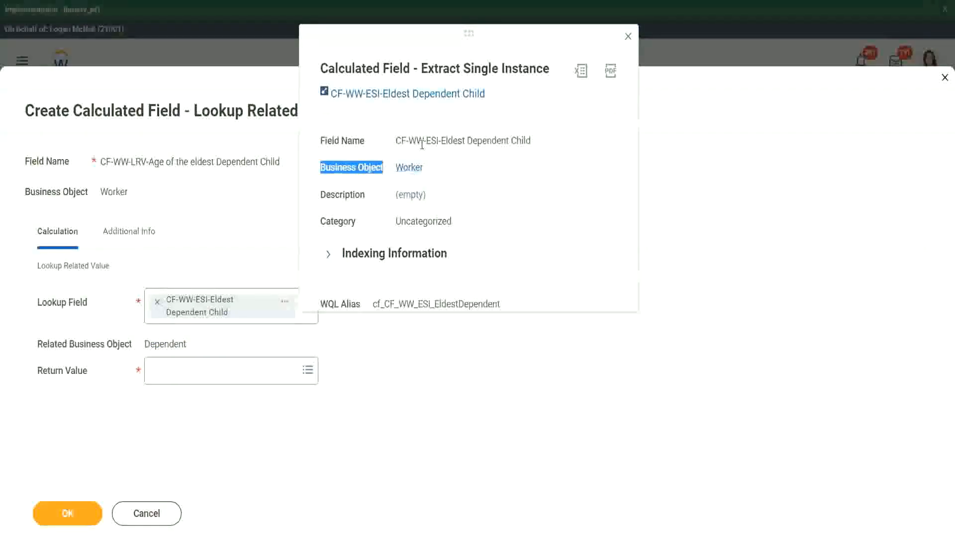
pyautogui.moveTo(430, 141); pyautogui.dragTo(457, 141)
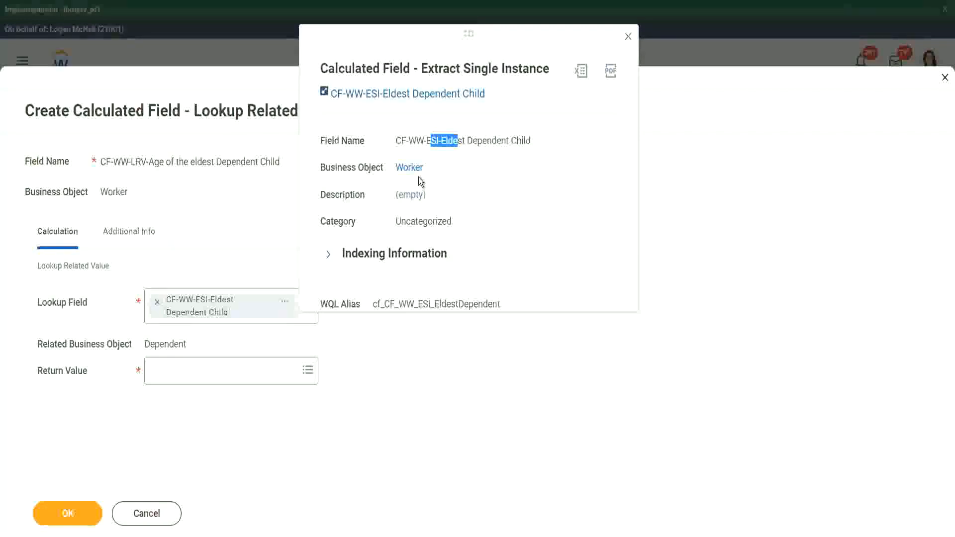
pyautogui.click(444, 169)
pyautogui.click(628, 37)
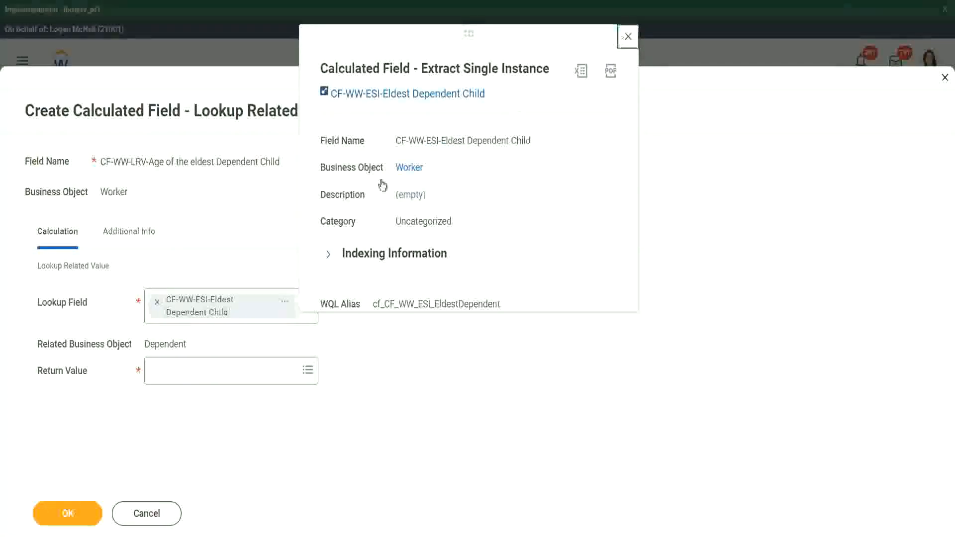
pyautogui.moveTo(144, 345); pyautogui.dragTo(187, 344)
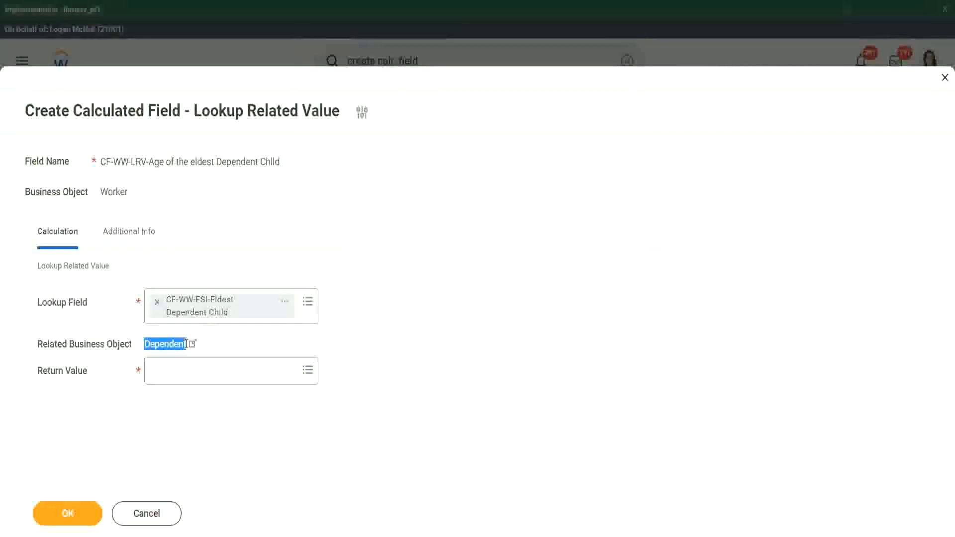
# Set the calculated field's return value to the Age field, check that field's description, and save the calculated field
pyautogui.click(169, 374)
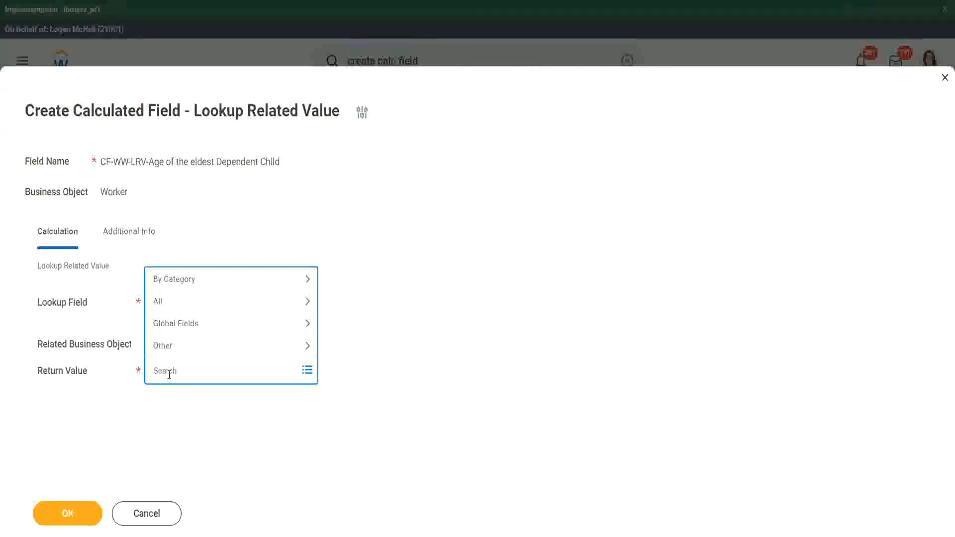
pyautogui.write('age')
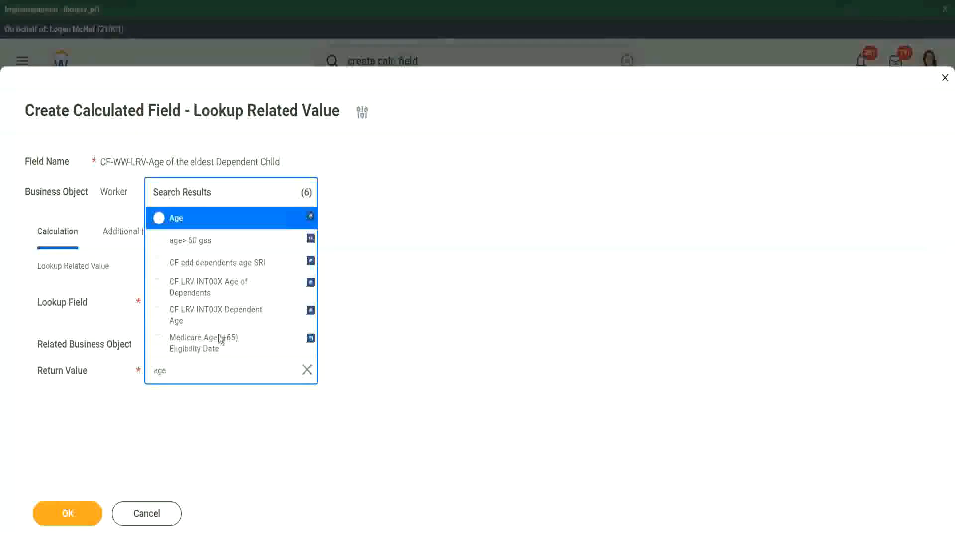
pyautogui.click(244, 228)
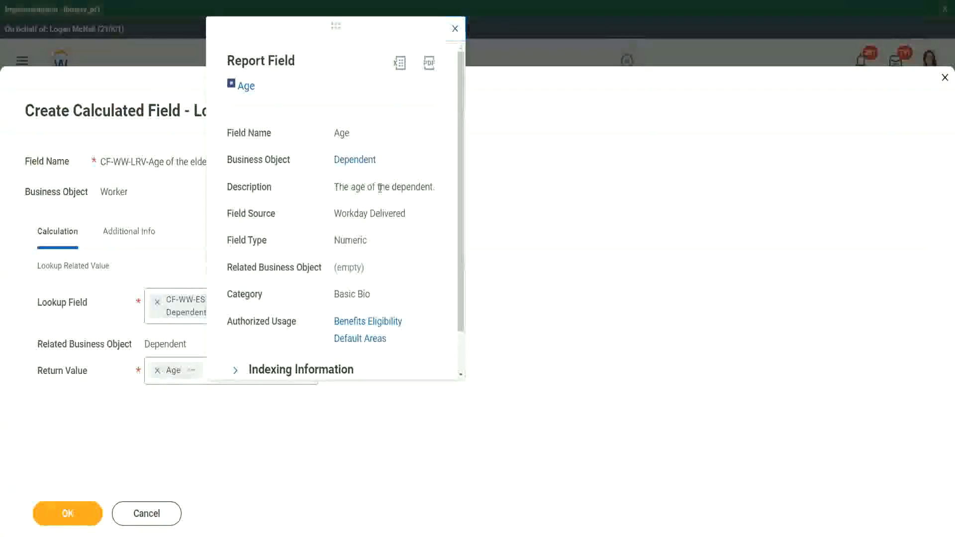
pyautogui.moveTo(334, 188); pyautogui.dragTo(434, 184)
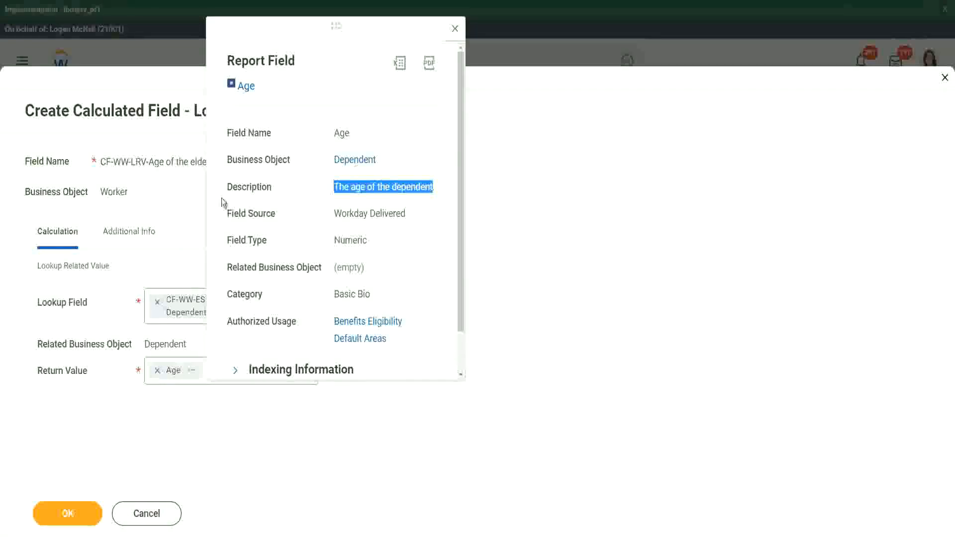
pyautogui.click(160, 213)
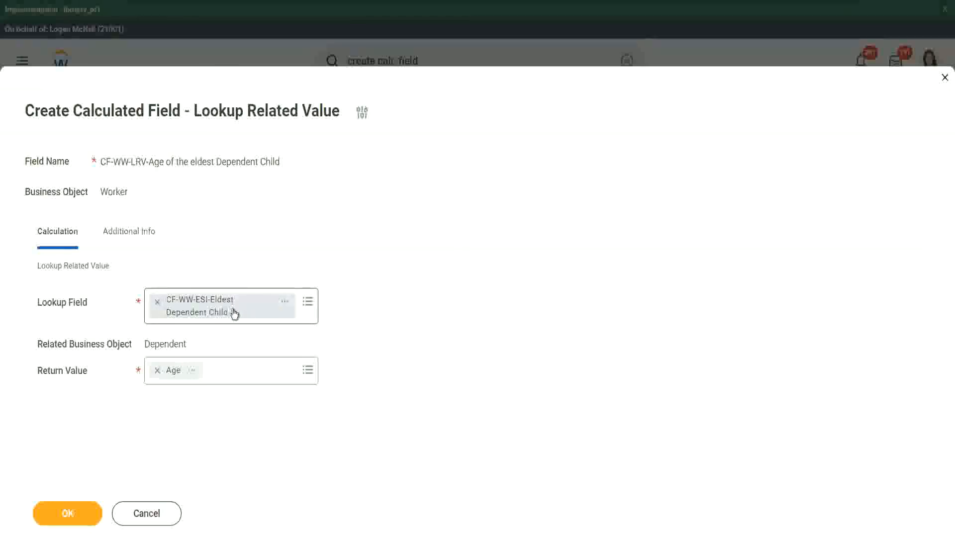
pyautogui.click(70, 514)
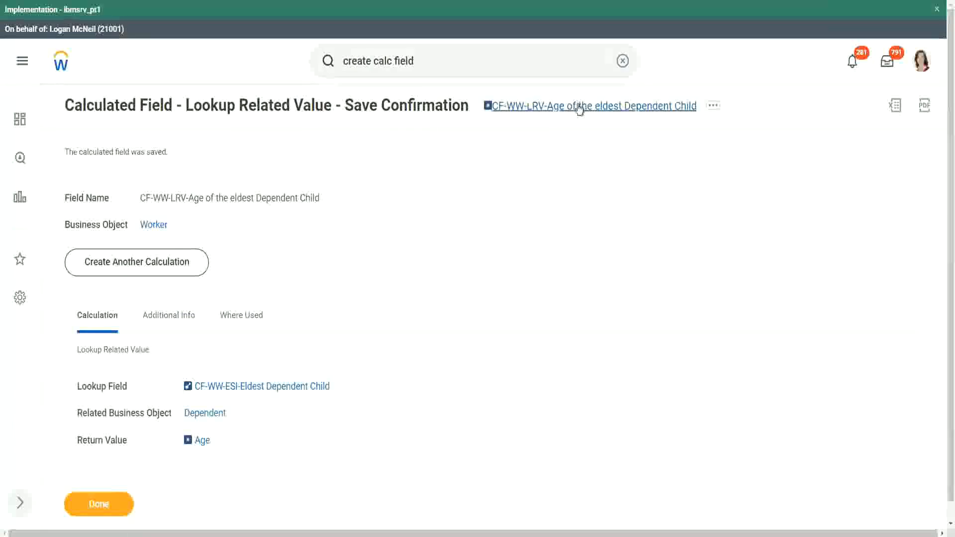
# Copy the name of the saved calculated field CF-WW-LRV-Age of the eldest Dependent Child and close its save confirmation
pyautogui.rightClick(576, 107)
pyautogui.click(604, 166)
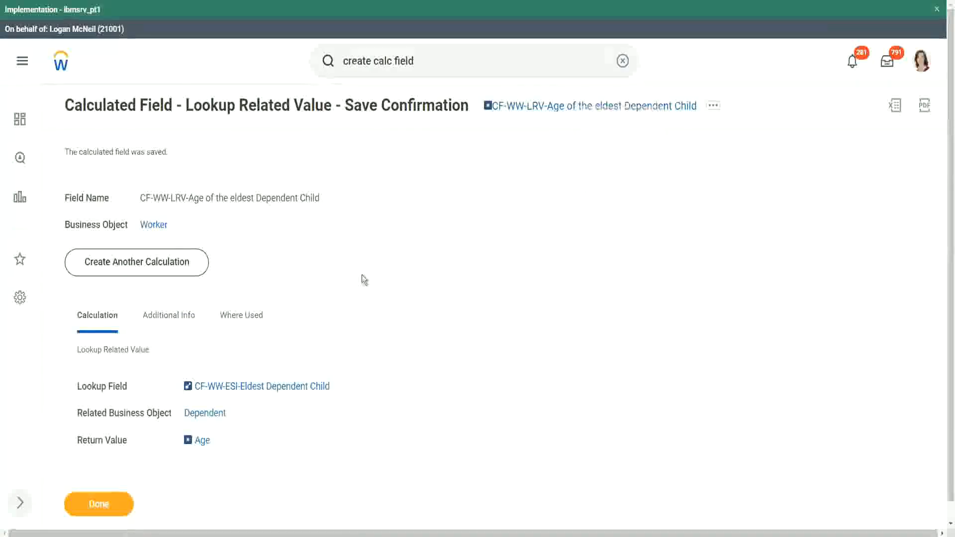
pyautogui.click(99, 504)
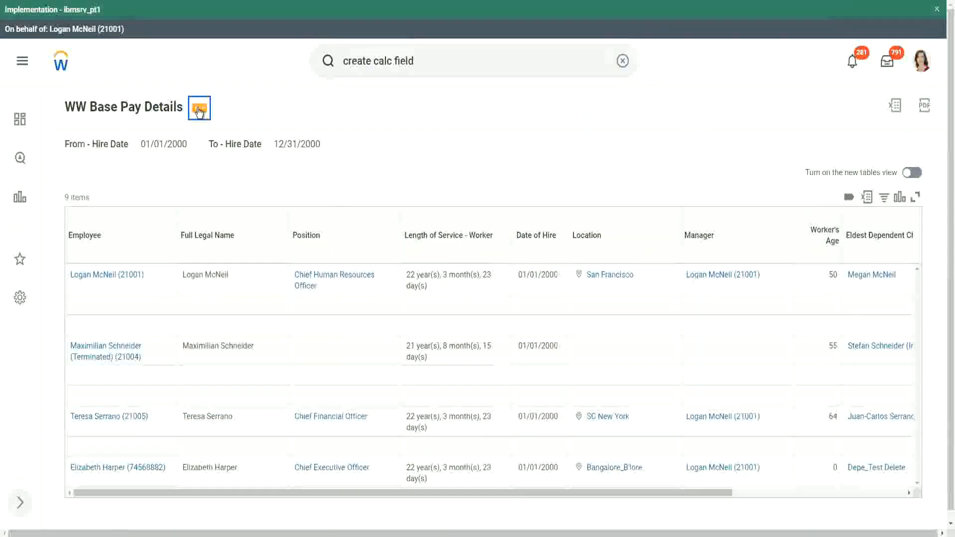
# Edit the WW Base Pay Details report, adding a Worker column below Eldest Dependent Child with the field CF-WW-LRV-Age of the eldest Dependent Child
pyautogui.click(198, 111)
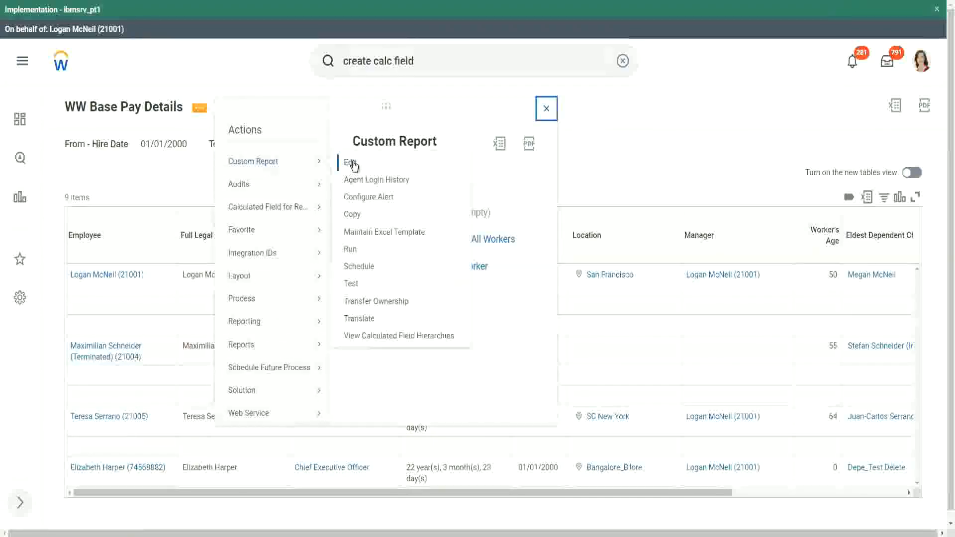
pyautogui.click(352, 163)
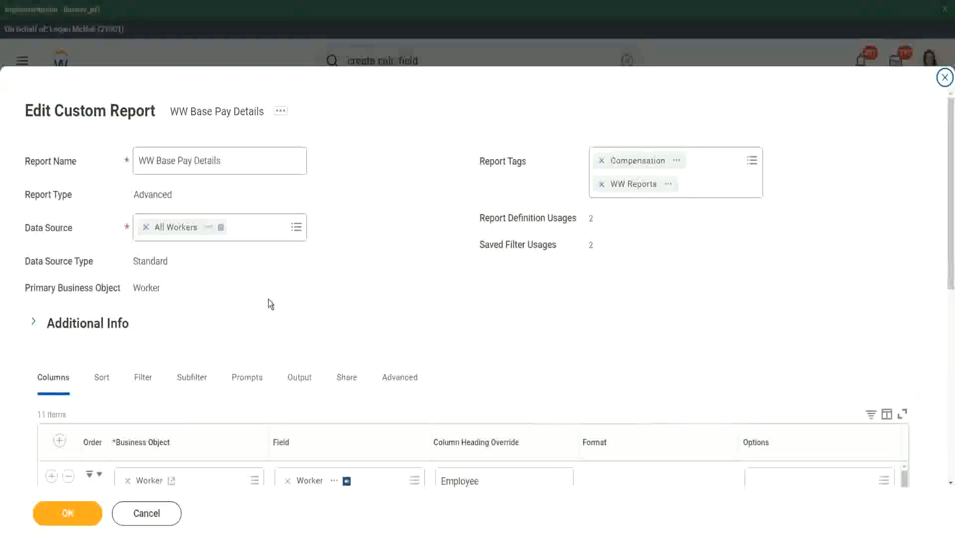
pyautogui.scroll(-8, 267, 300)
pyautogui.scroll(-3, 264, 257)
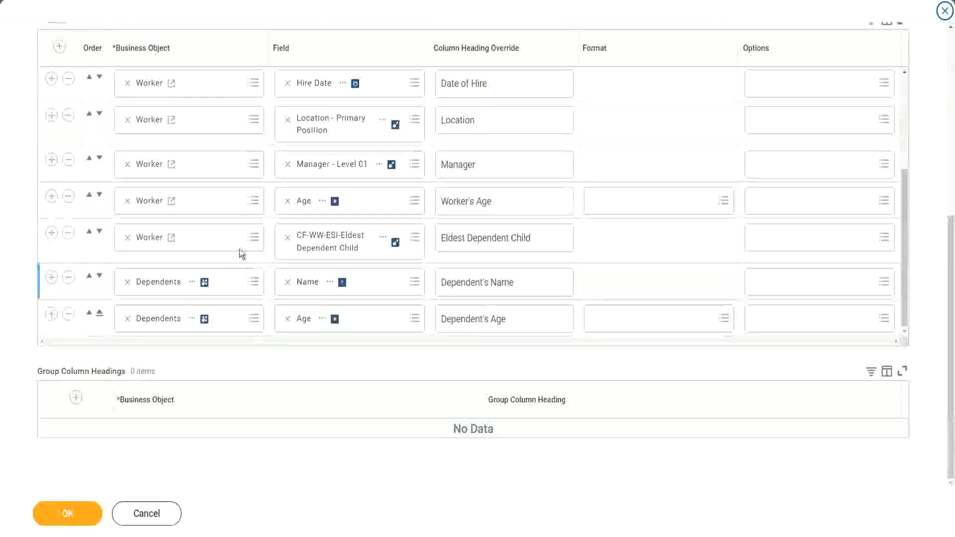
pyautogui.click(52, 233)
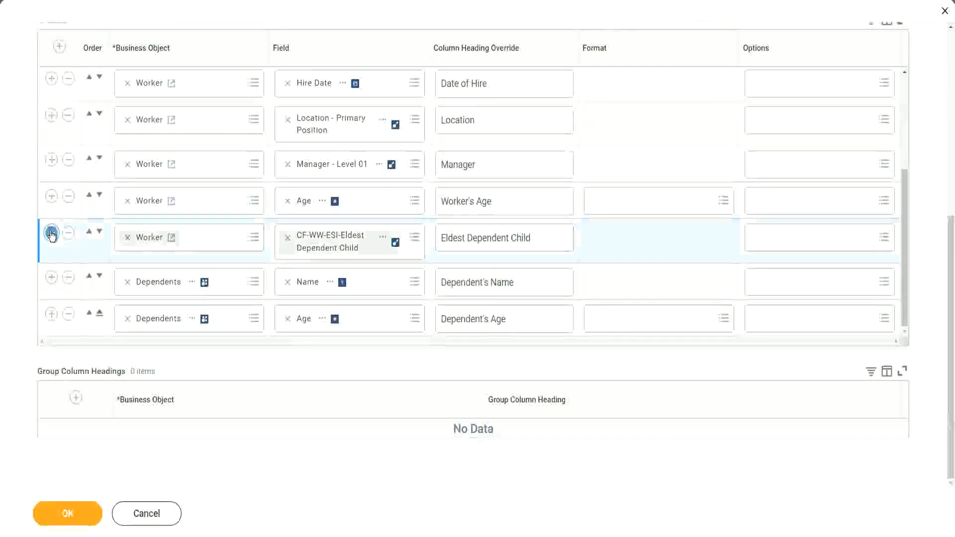
pyautogui.click(326, 276)
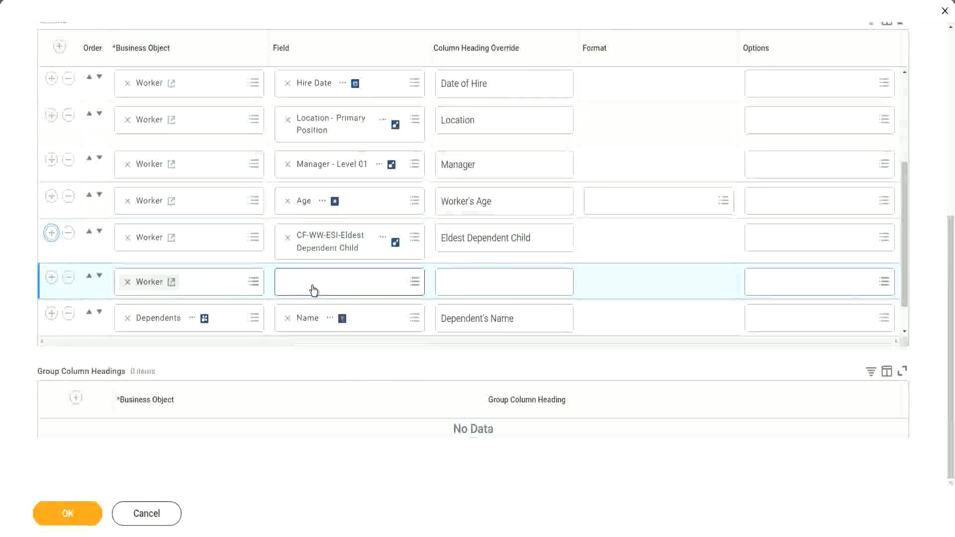
pyautogui.click(313, 290)
pyautogui.hotkey('ctrl', 'v')
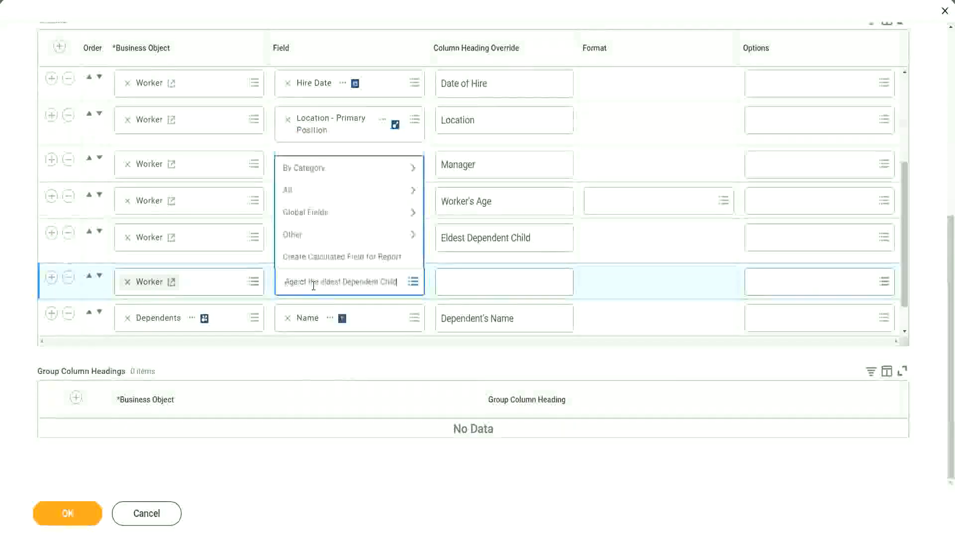
pyautogui.press('Return')
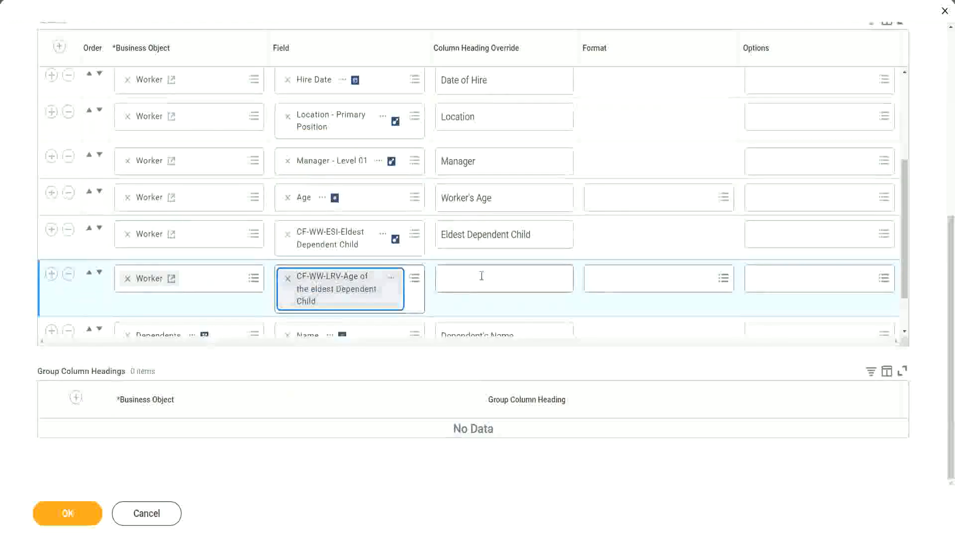
# Set the new column's heading override to "Age of the Eldest Dependent Child" and save the custom report
pyautogui.click(481, 276)
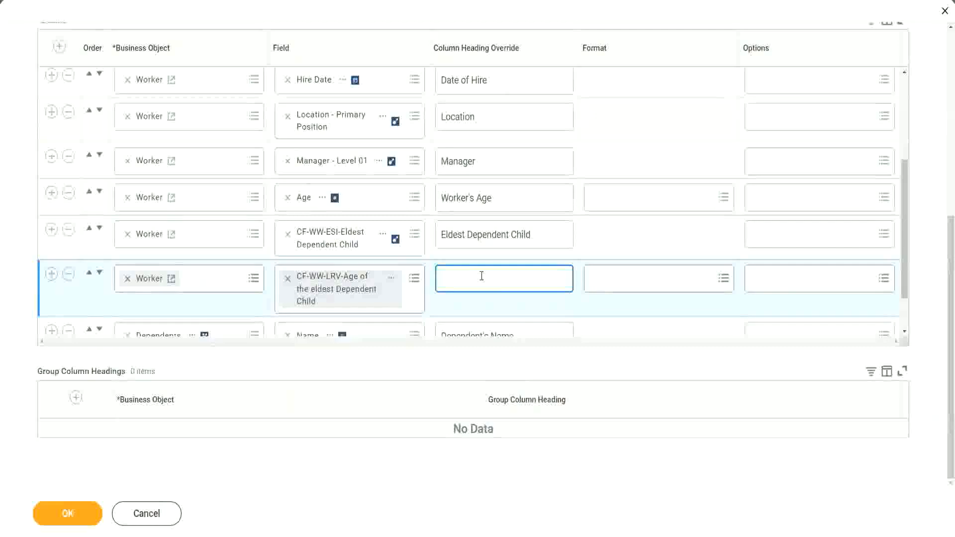
pyautogui.write('Age of the E')
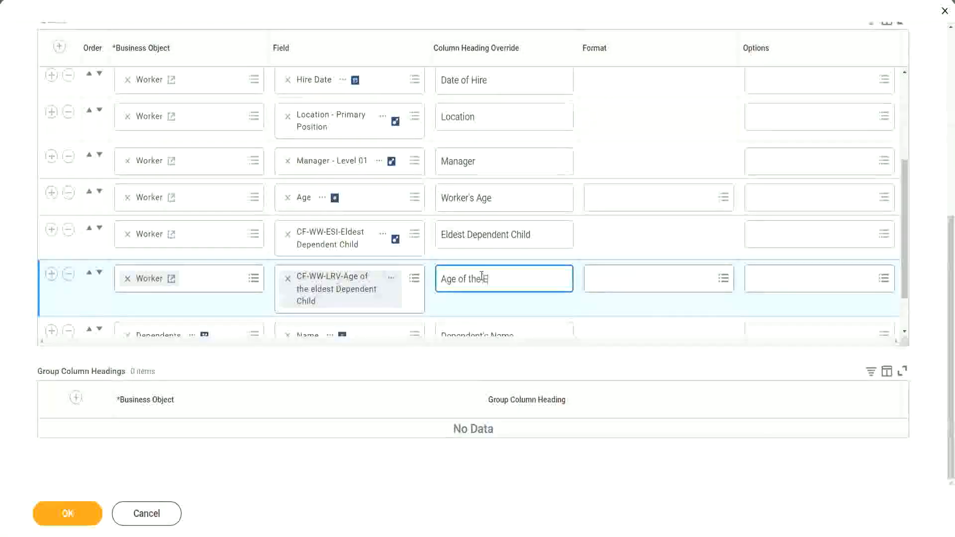
pyautogui.write('ldest De')
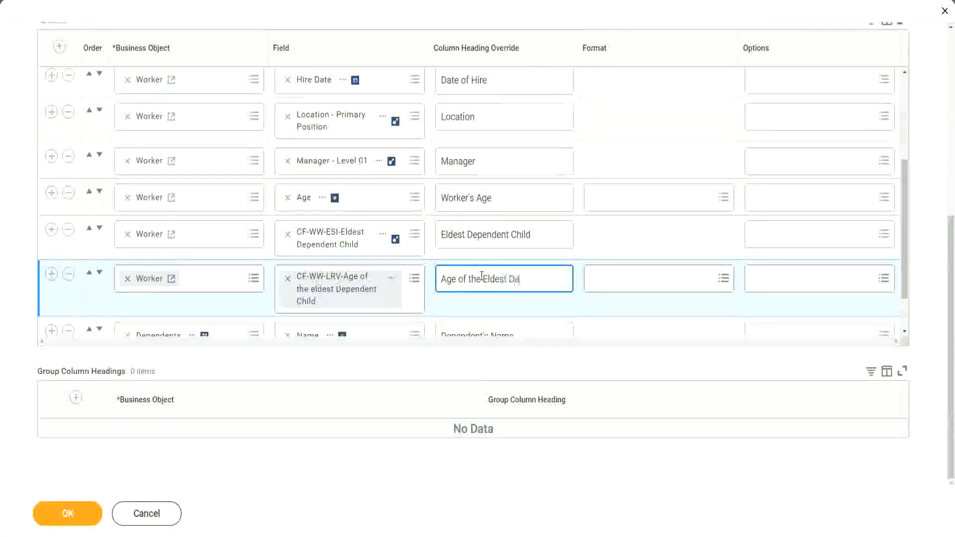
pyautogui.write('pendent Child')
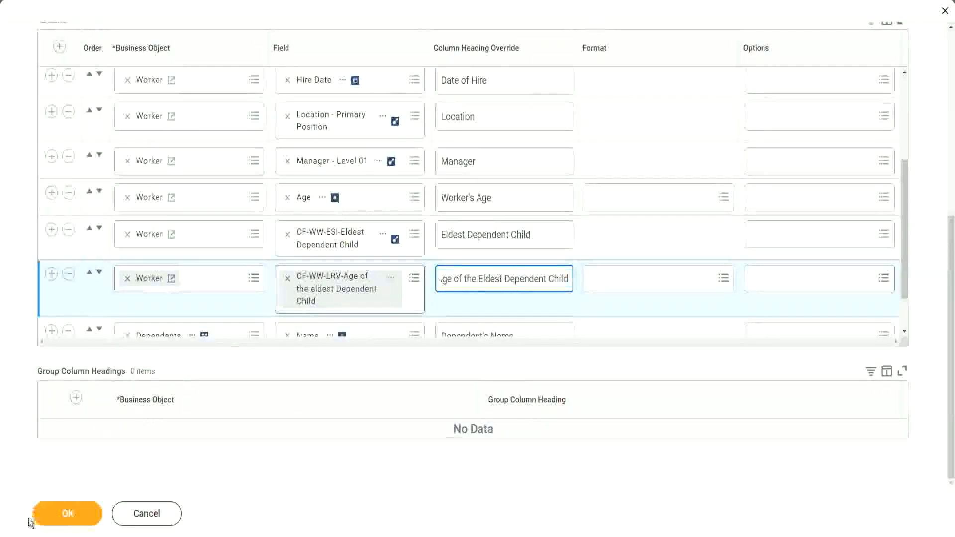
pyautogui.click(56, 520)
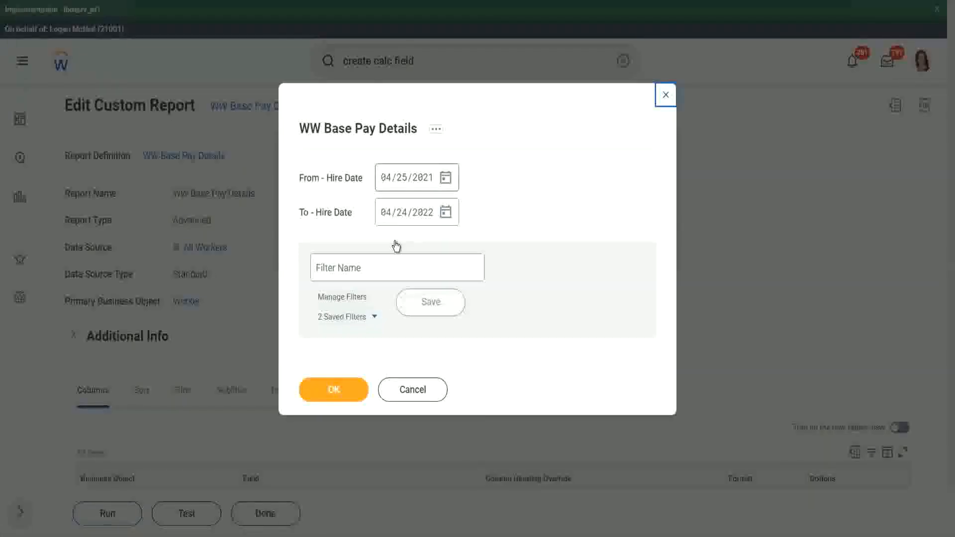
# Set the report's hire date range from 01/01/2000 to 12/31/2000
pyautogui.write('01/01/20')
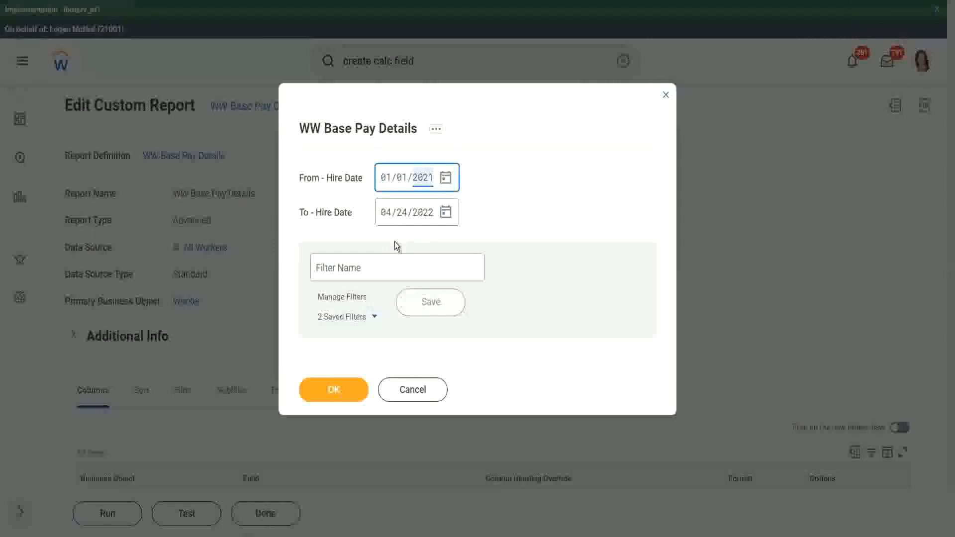
pyautogui.write('00')
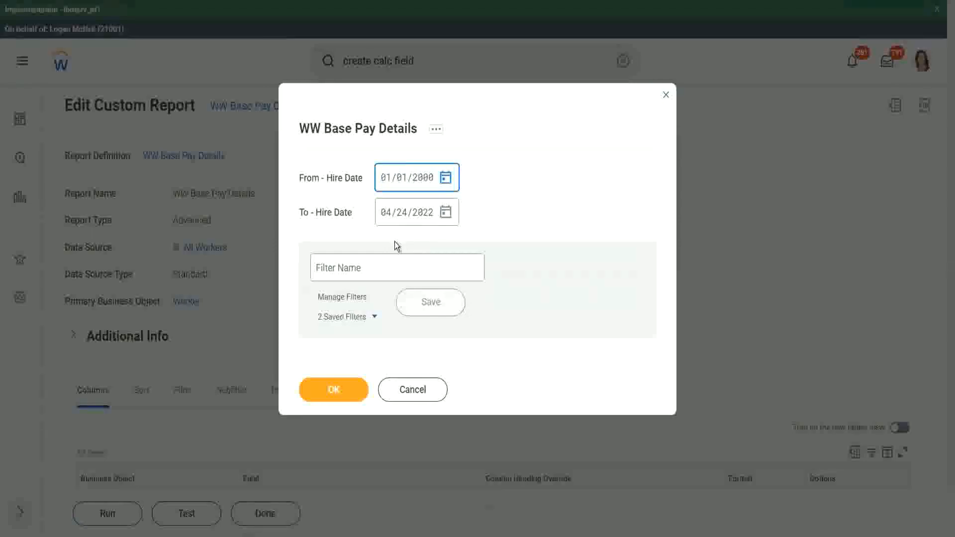
pyautogui.press('Tab')
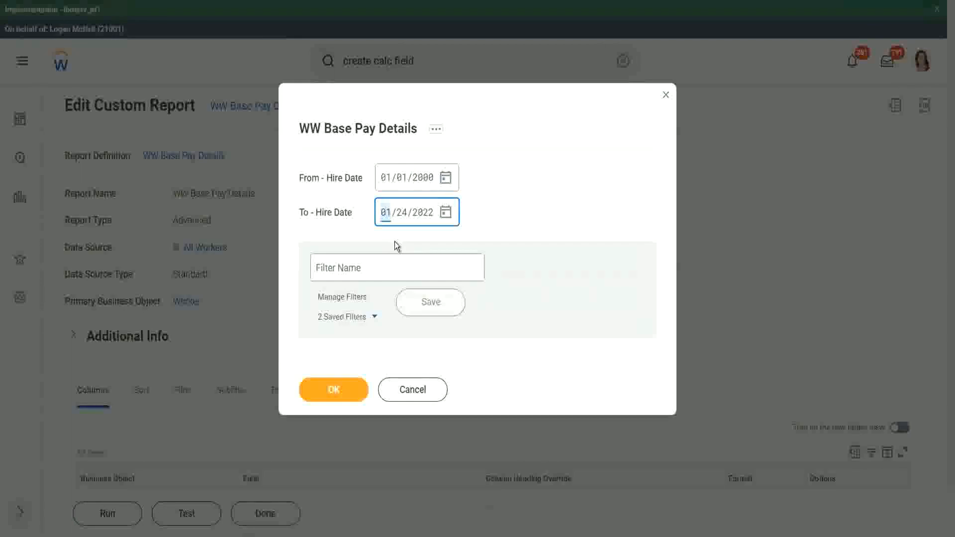
pyautogui.write('12/31/')
pyautogui.write('2000')
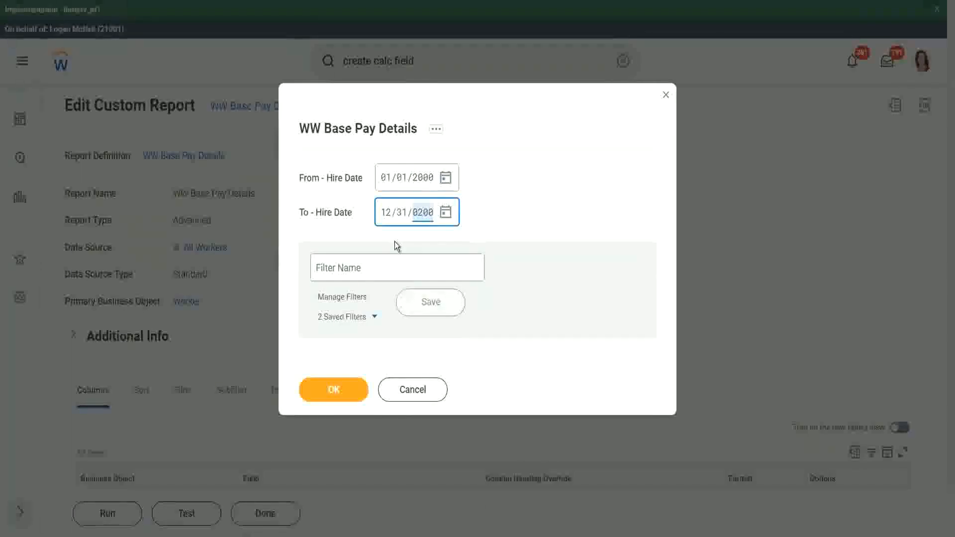
# Save the hire date prompts as a filter named 2000 and run the WW Base Pay Details report
pyautogui.click(367, 266)
pyautogui.write('2000')
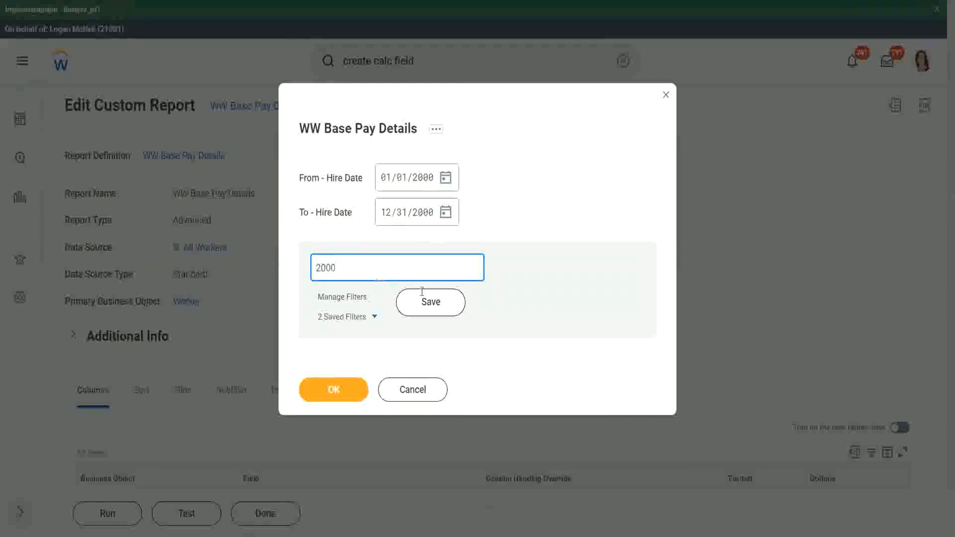
pyautogui.click(424, 298)
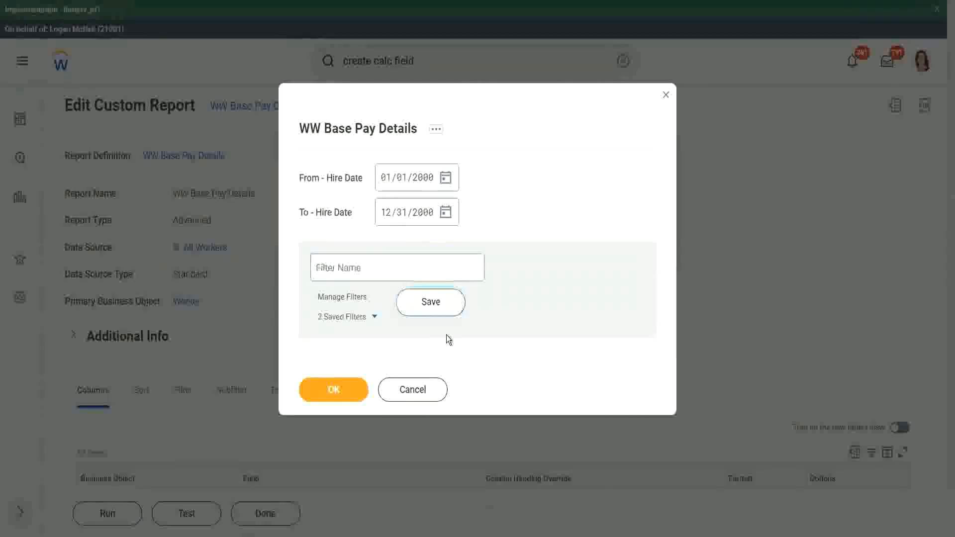
pyautogui.click(331, 393)
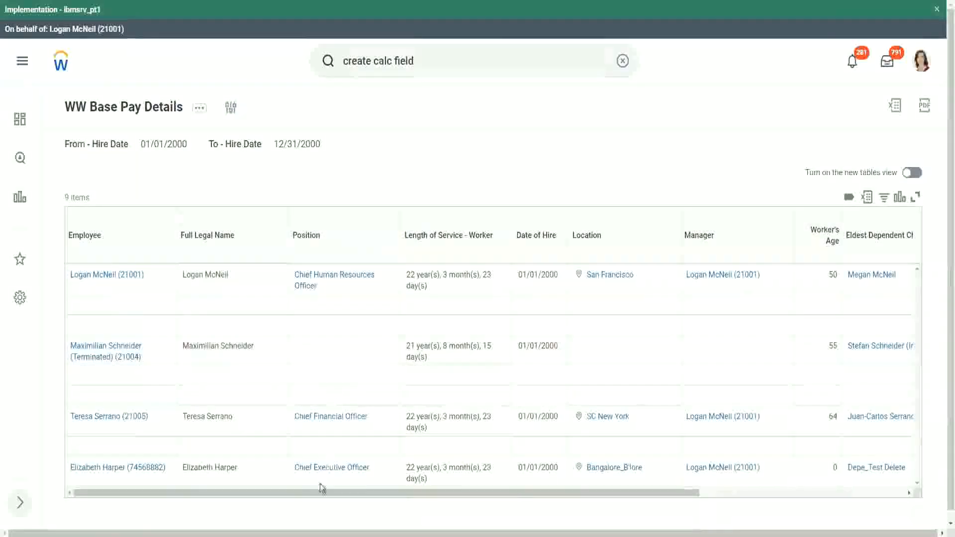
# Compare the Age of the Eldest Dependent Child column with the dependents' ages in the report results
pyautogui.moveTo(315, 493); pyautogui.dragTo(545, 516)
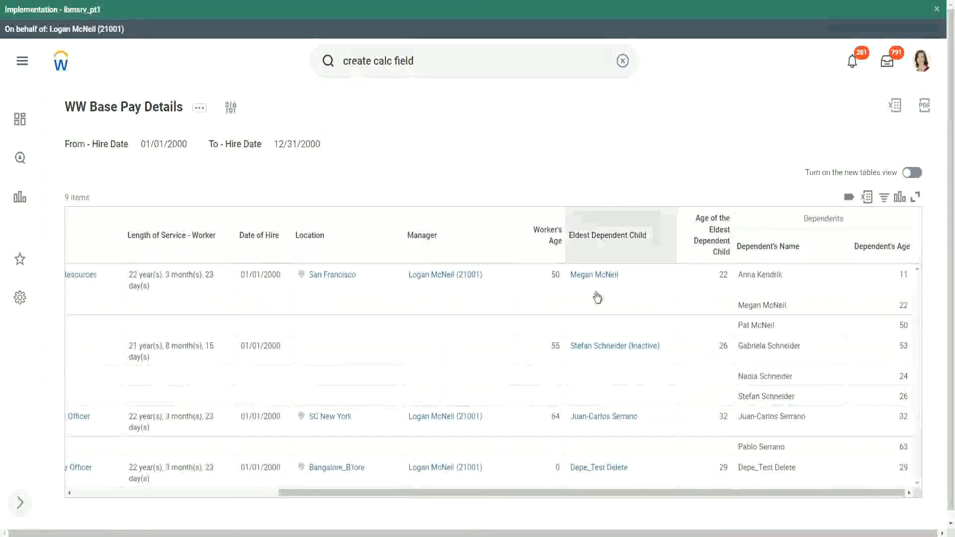
pyautogui.doubleClick(722, 274)
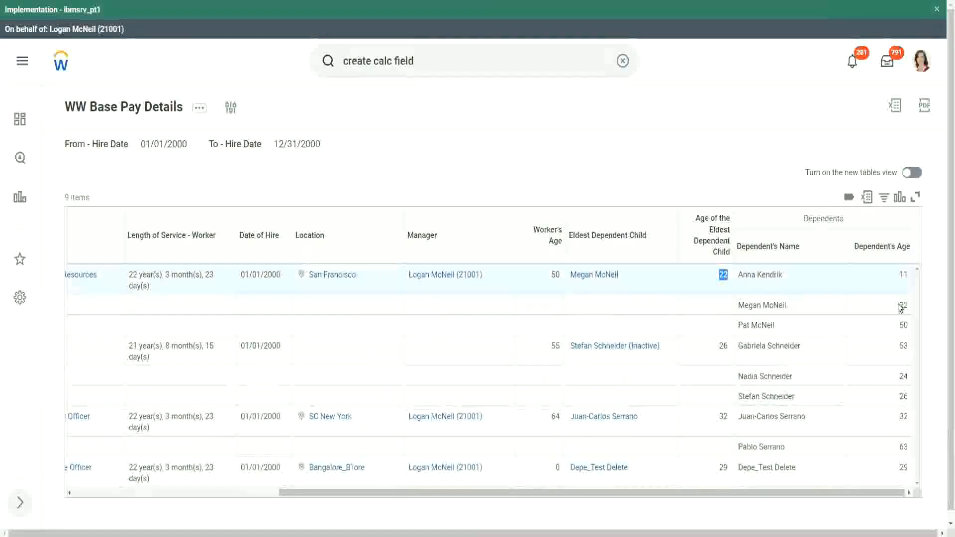
# Check the eldest child's age against the matching dependent's age across the visible employee rows
pyautogui.doubleClick(902, 306)
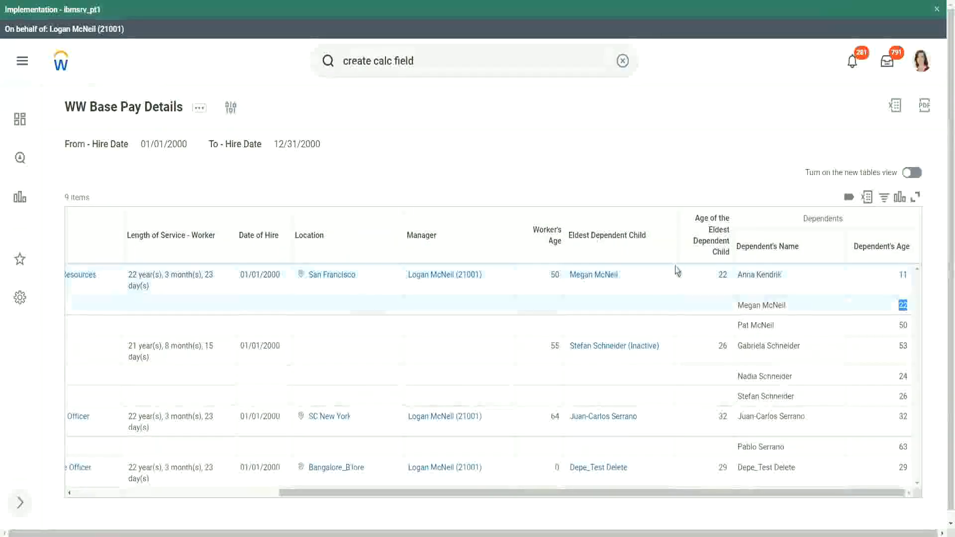
pyautogui.doubleClick(721, 276)
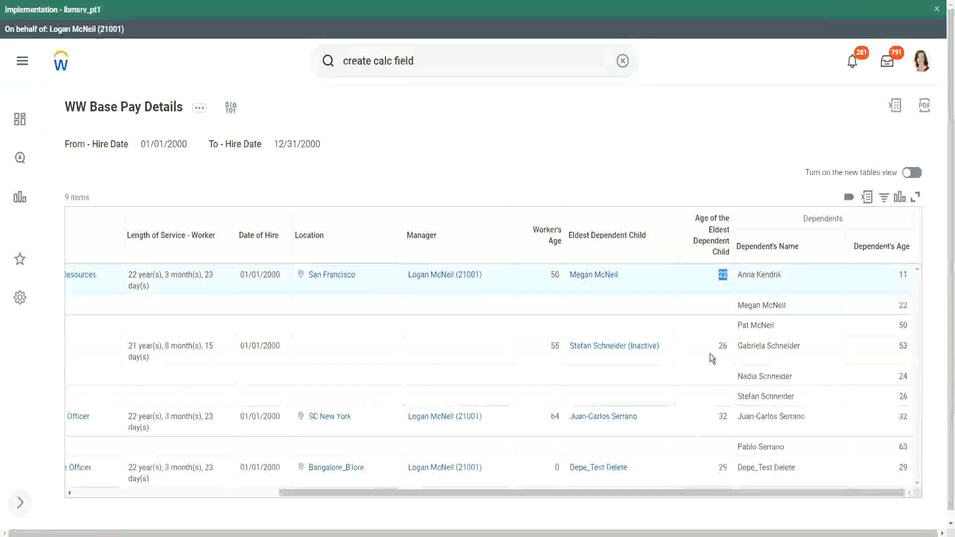
pyautogui.doubleClick(723, 347)
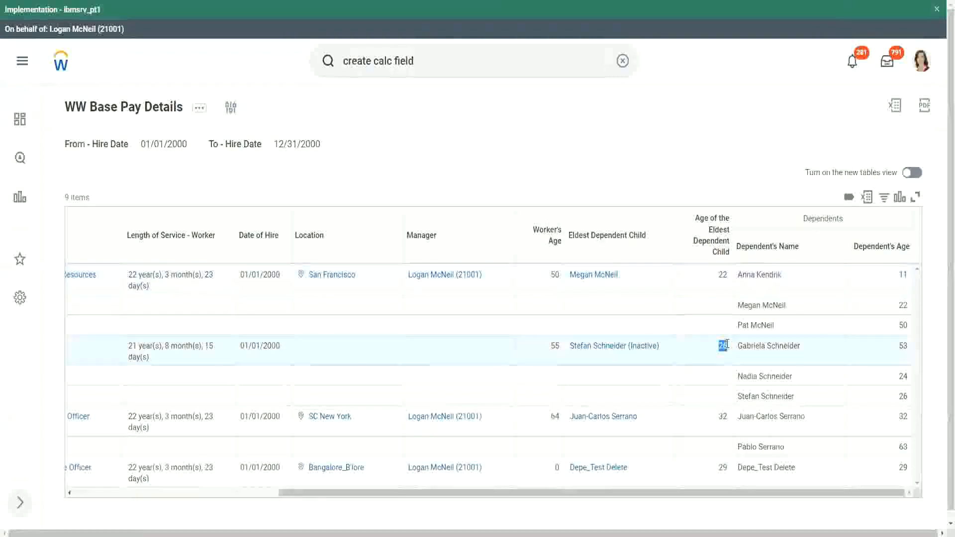
pyautogui.doubleClick(723, 417)
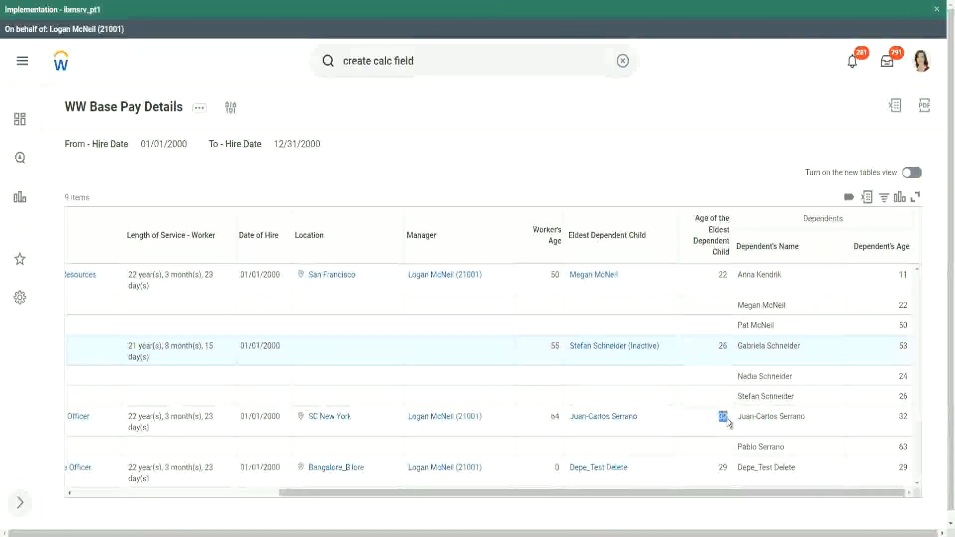
pyautogui.doubleClick(903, 417)
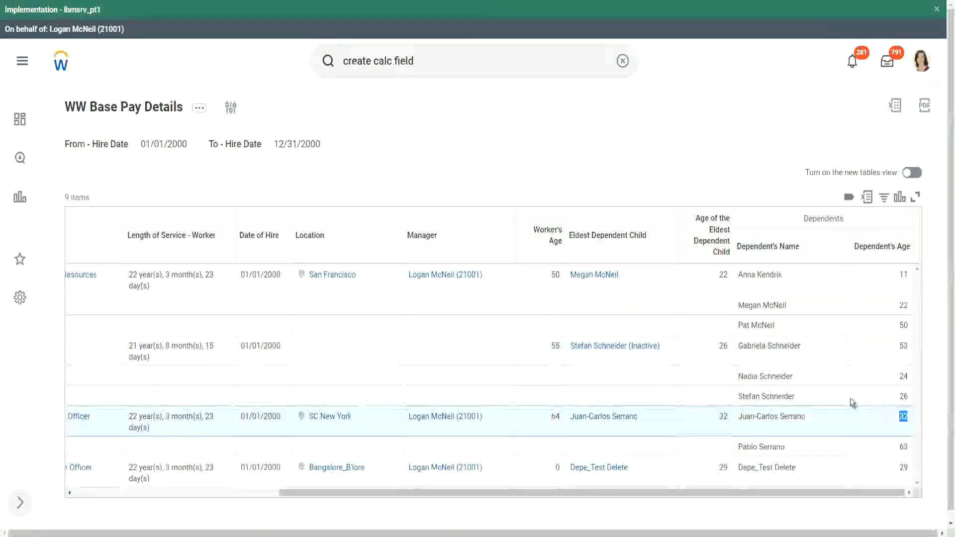
pyautogui.doubleClick(723, 467)
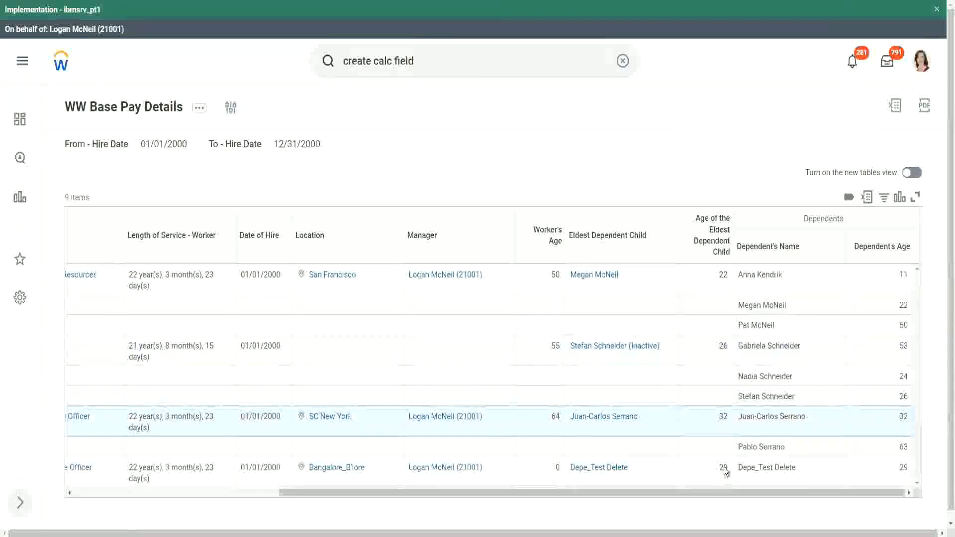
pyautogui.doubleClick(902, 468)
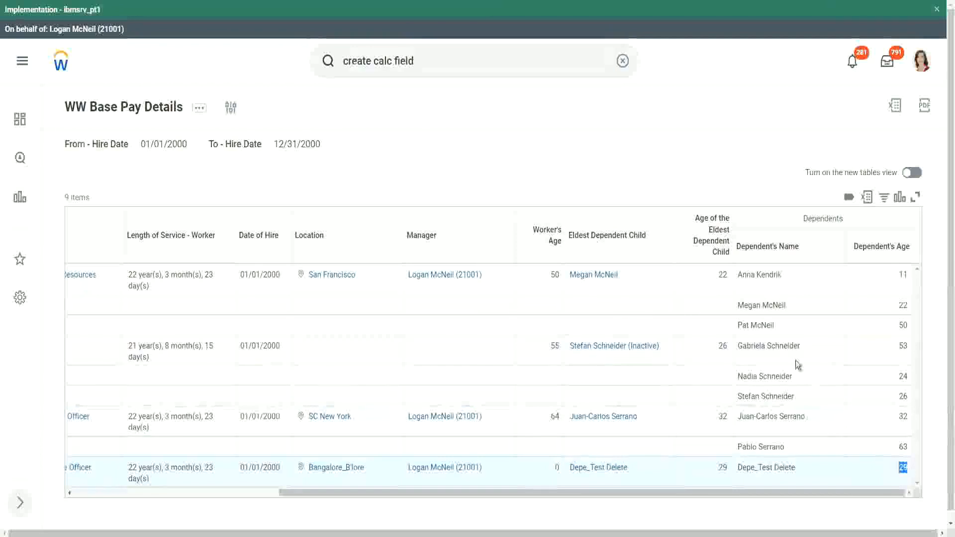
pyautogui.click(718, 153)
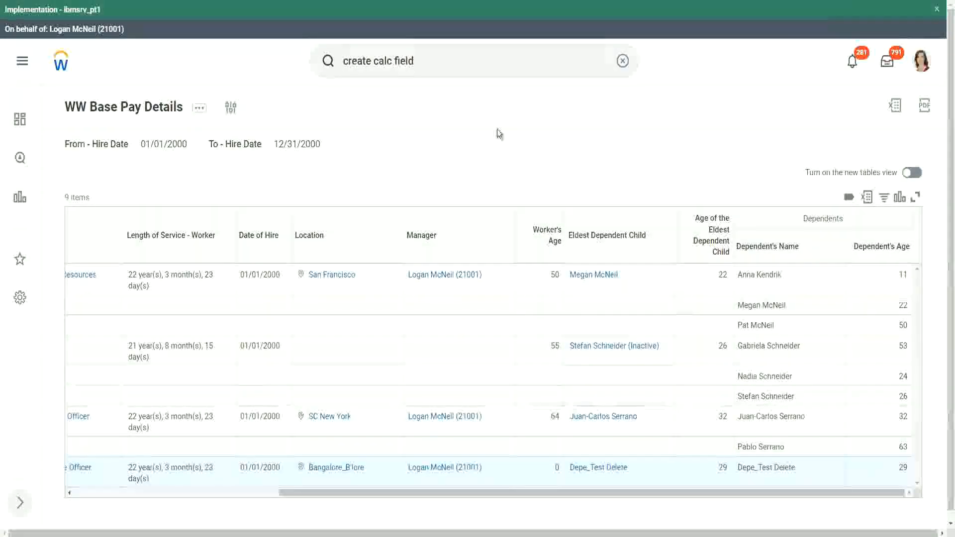
# Edit the WW Base Pay Details custom report and add an instance filter condition on CF-WW-LRV-Age of the eldest Dependent Child after the Eldest Dependent Child condition
pyautogui.click(199, 109)
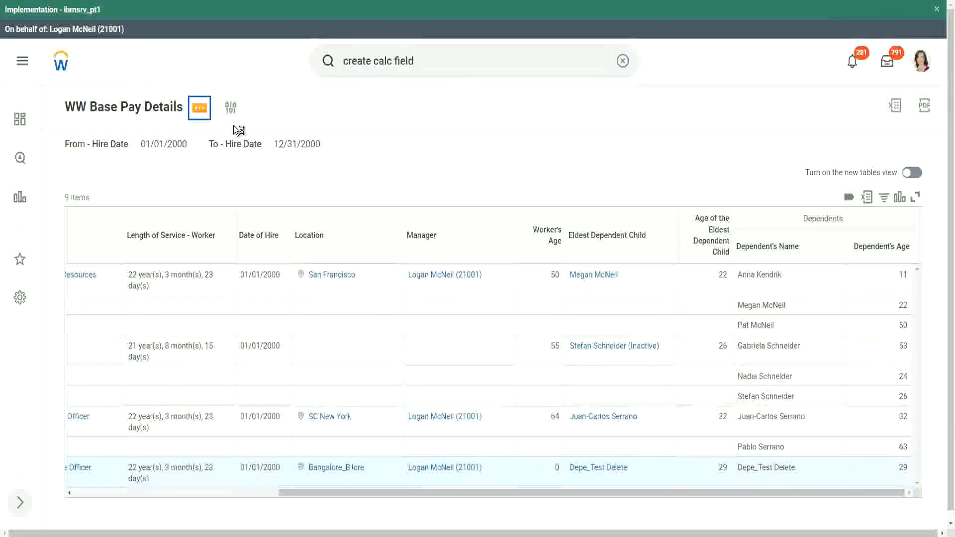
pyautogui.moveTo(289, 166)
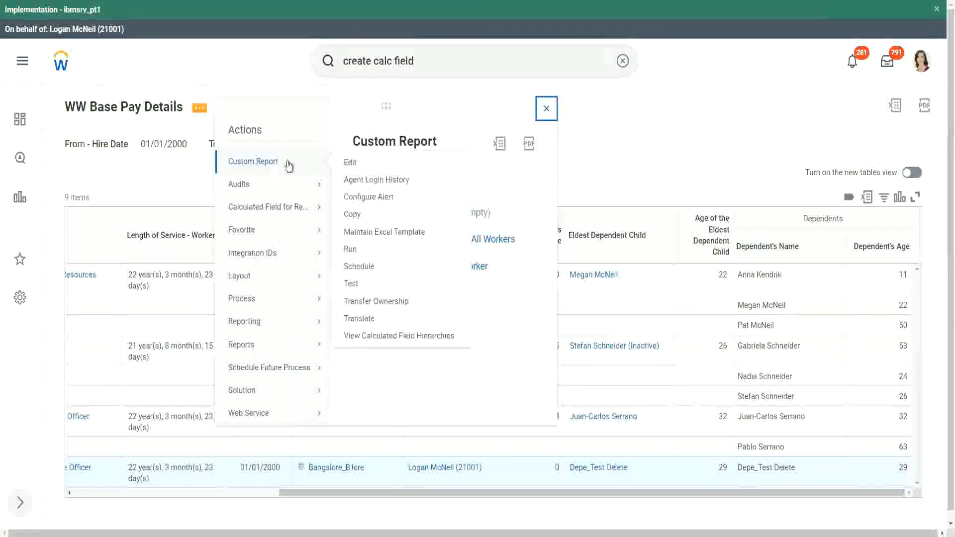
pyautogui.click(351, 164)
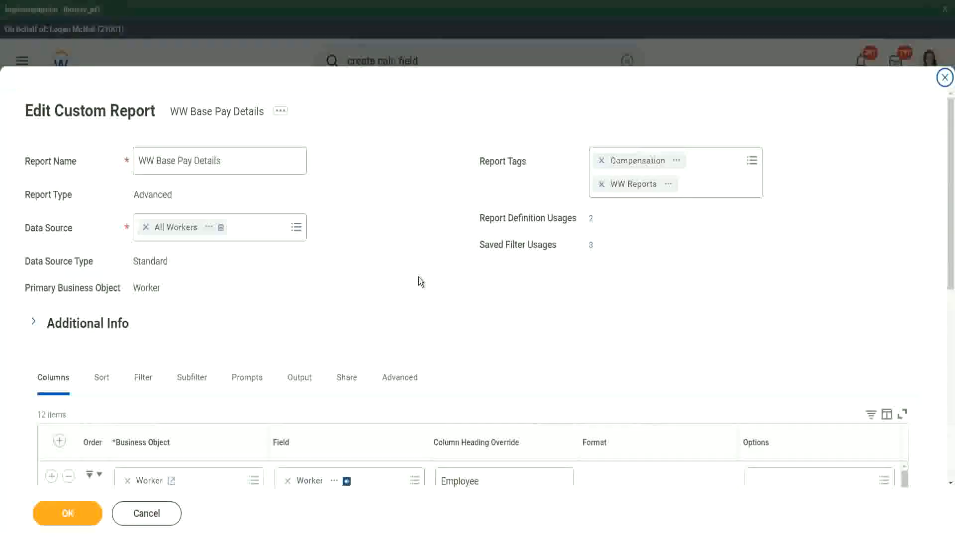
pyautogui.scroll(-4, 438, 248)
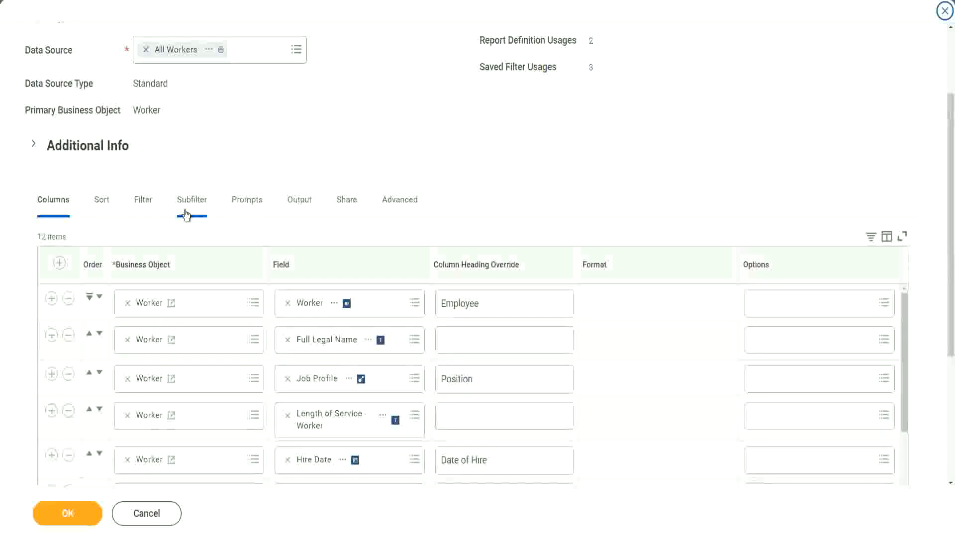
pyautogui.click(143, 200)
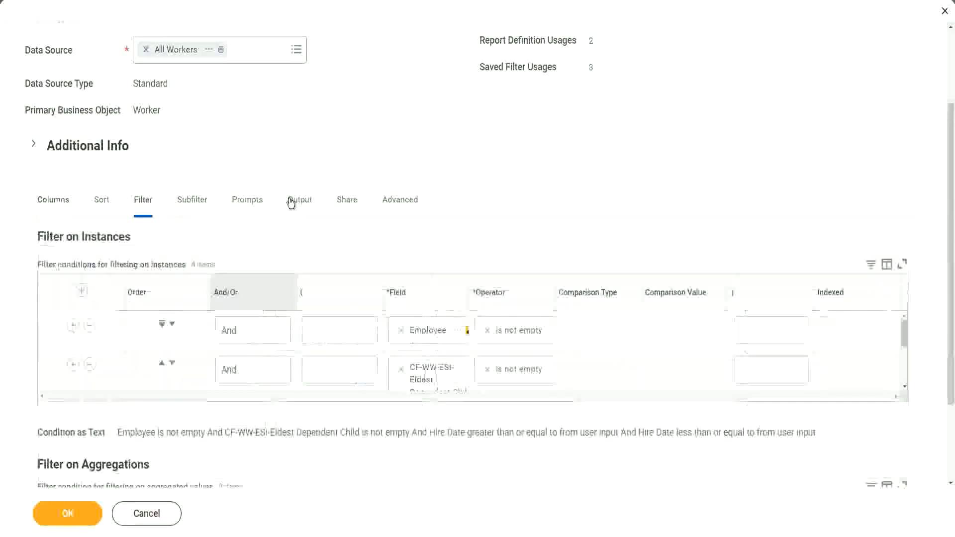
pyautogui.click(51, 365)
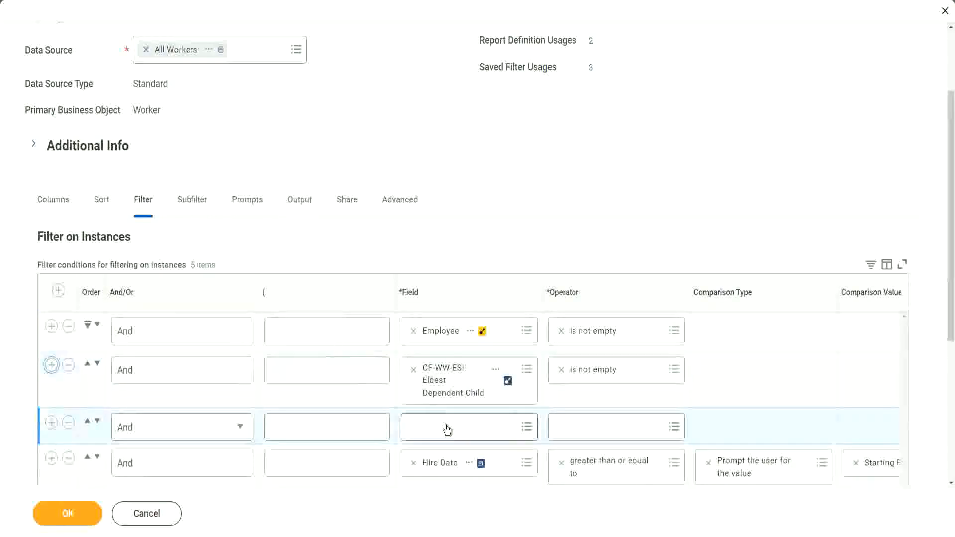
pyautogui.click(447, 425)
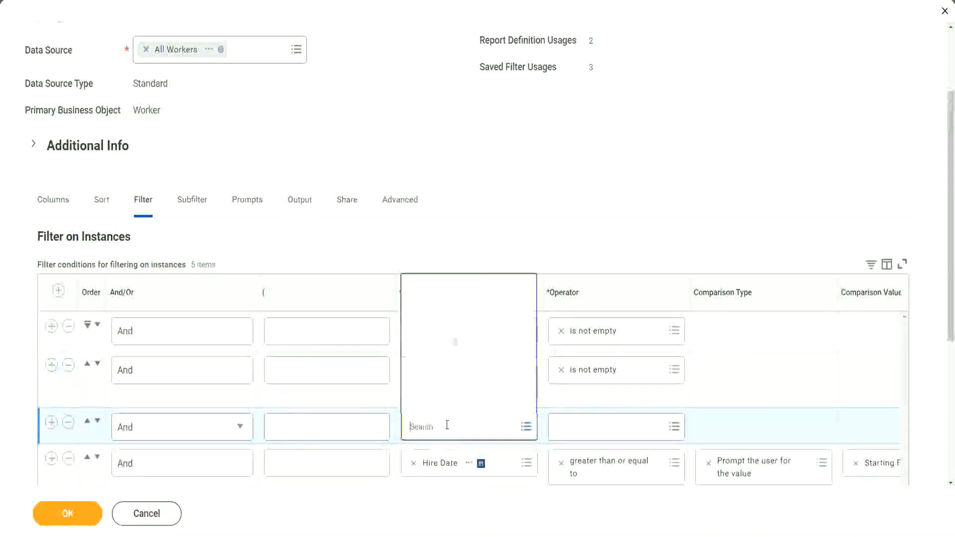
pyautogui.click(466, 288)
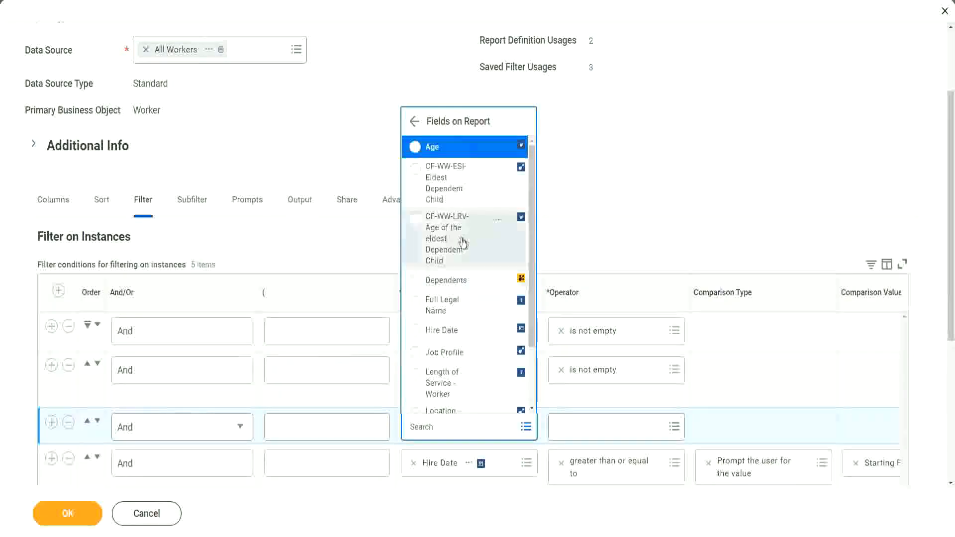
pyautogui.click(434, 239)
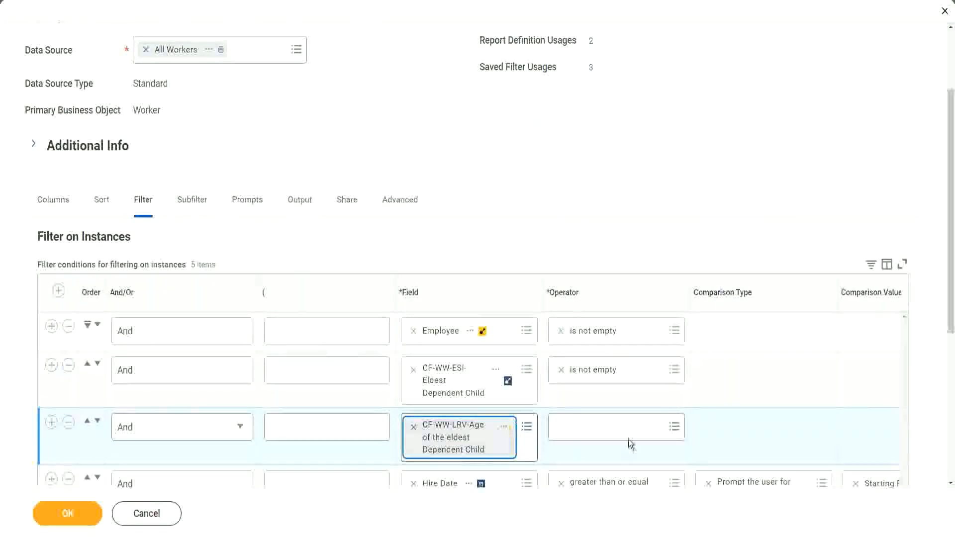
# Set the new age condition to less than or equal to 30, specified in the filter, and save the report
pyautogui.click(620, 425)
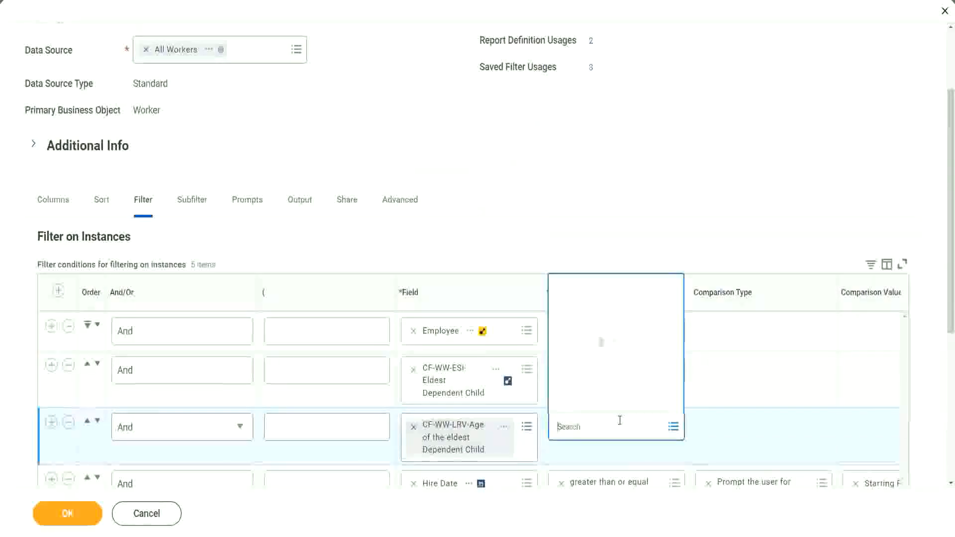
pyautogui.click(609, 378)
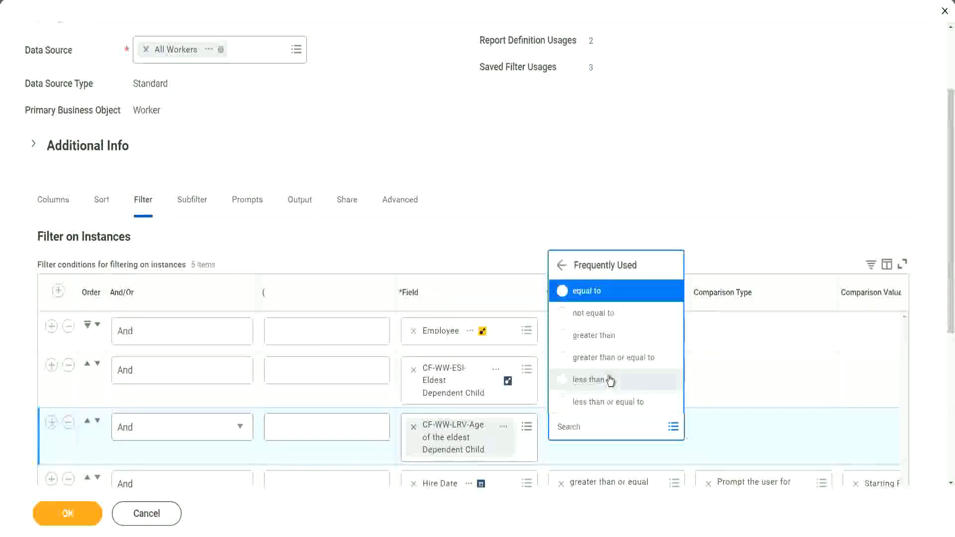
pyautogui.click(616, 403)
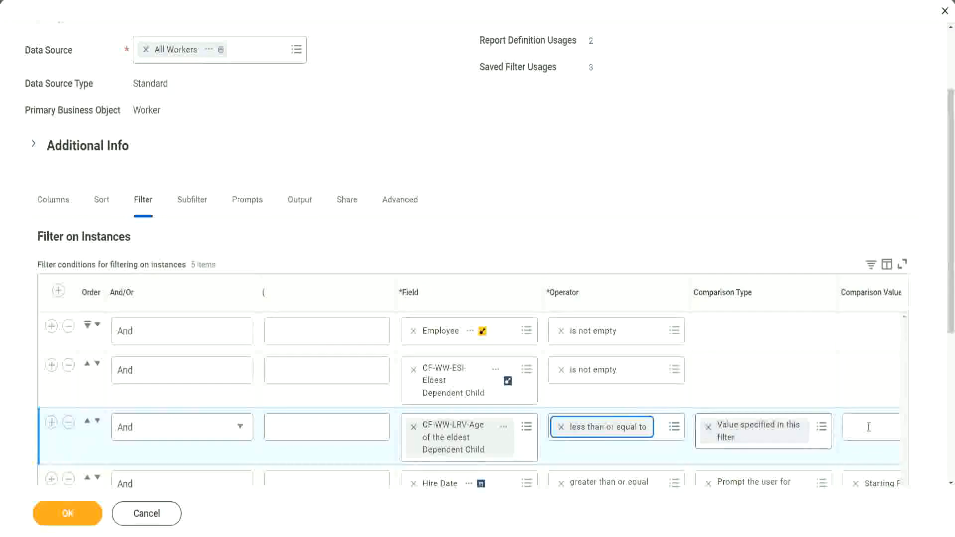
pyautogui.scroll(-2, 511, 457)
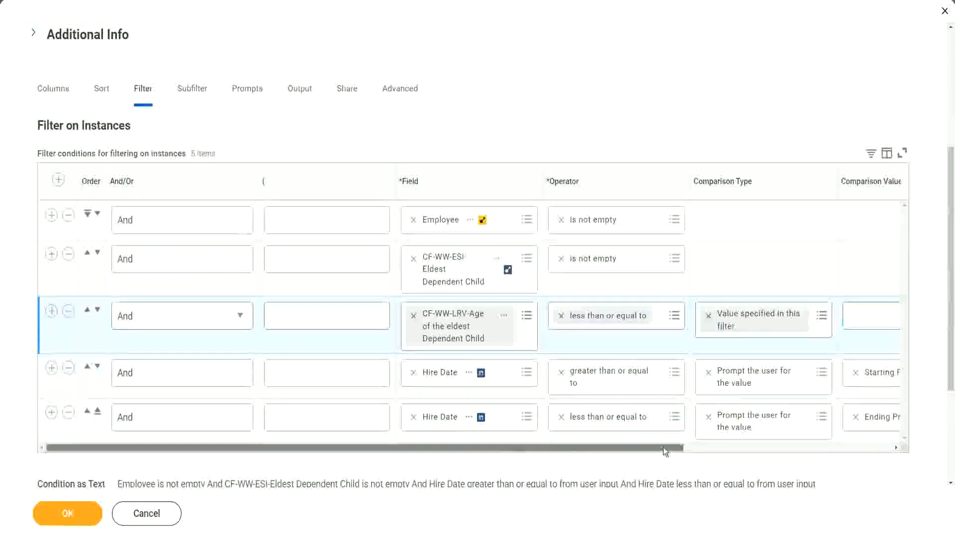
pyautogui.hscroll(5, 775, 417)
pyautogui.click(701, 314)
pyautogui.write('30')
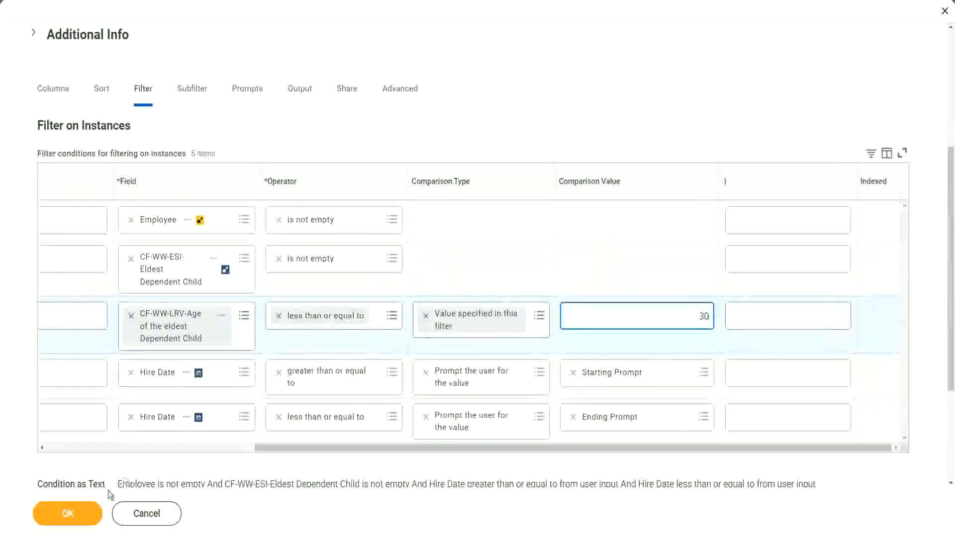
pyautogui.click(64, 525)
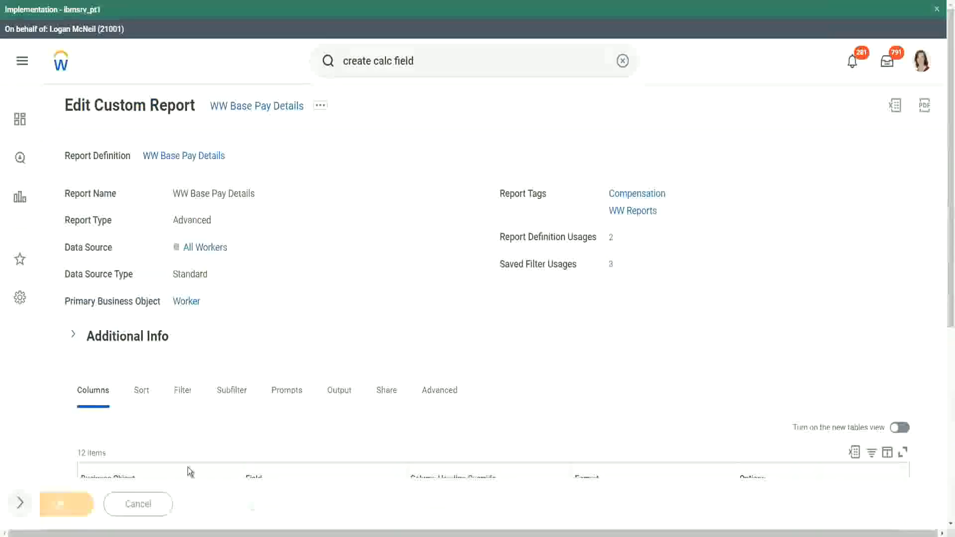
# Run the report using the saved 2000 filter, with hire dates from 01/01/2000 to 12/31/2000
pyautogui.click(103, 510)
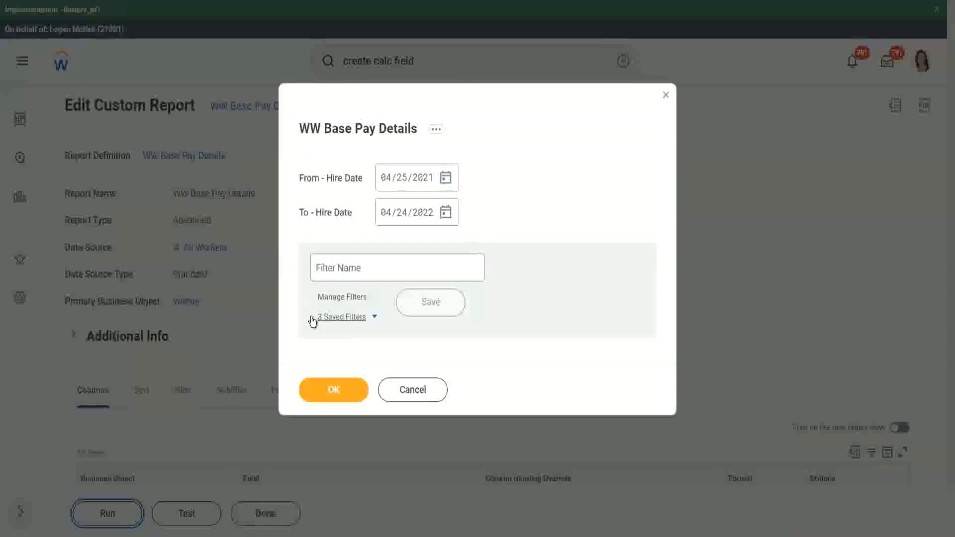
pyautogui.click(373, 321)
pyautogui.click(371, 357)
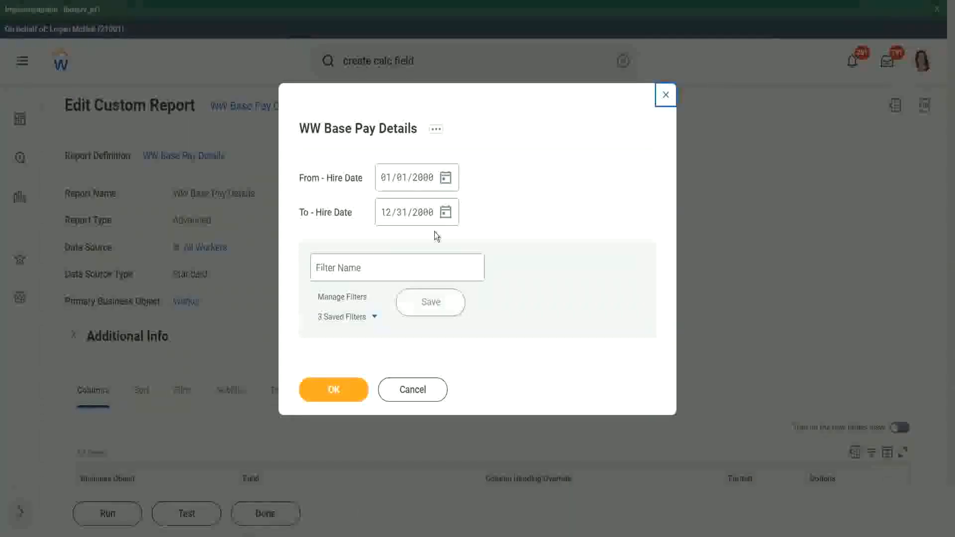
pyautogui.click(332, 390)
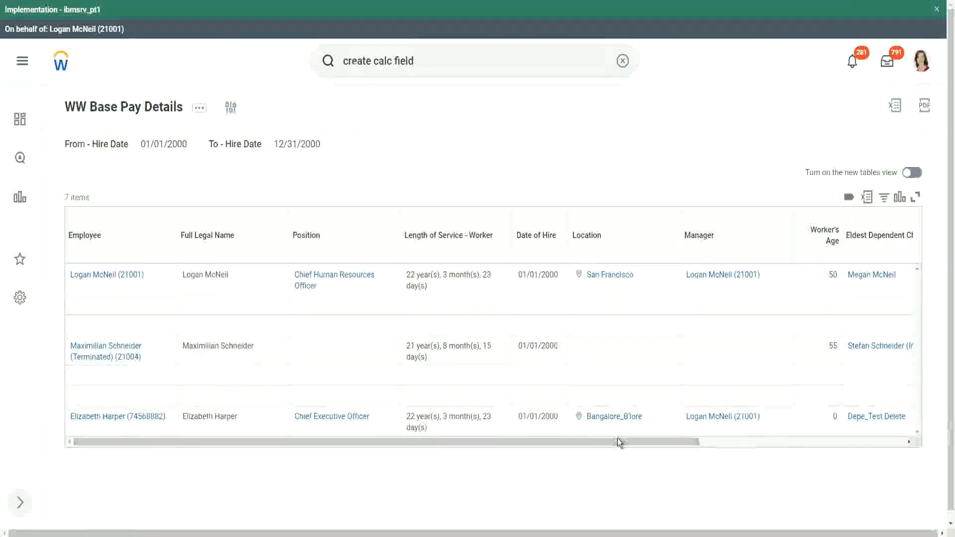
# Examine the Age of the Eldest Dependent Child column in the filtered report results
pyautogui.moveTo(617, 438); pyautogui.dragTo(814, 446)
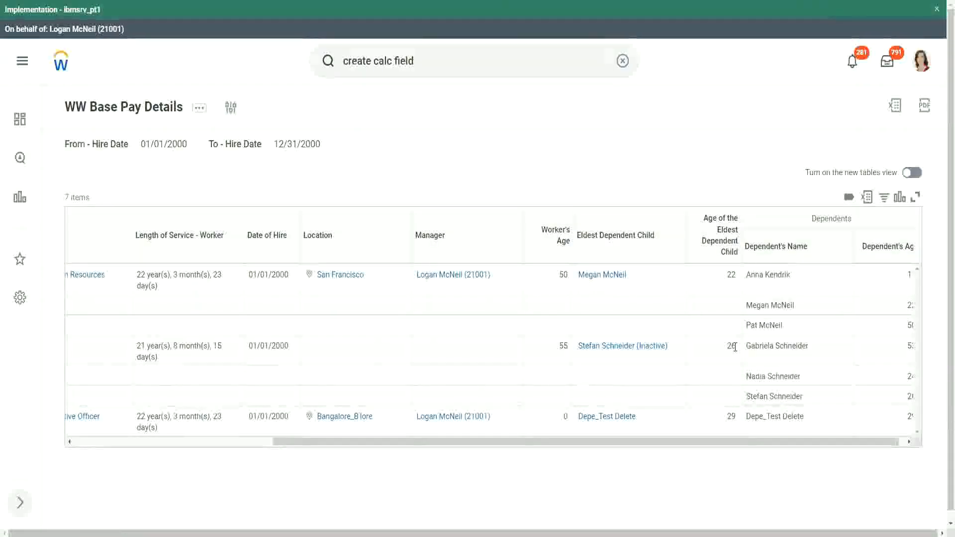
pyautogui.doubleClick(731, 417)
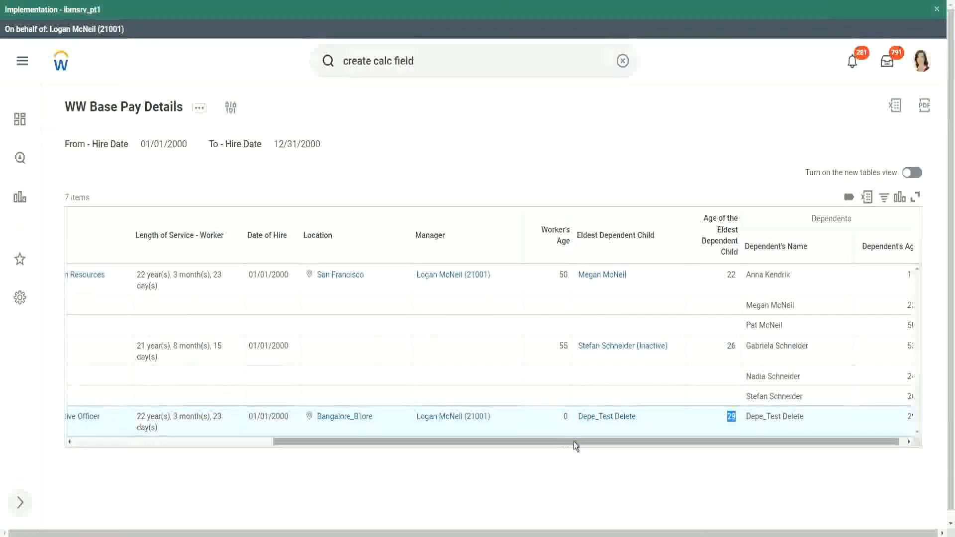
pyautogui.moveTo(575, 441); pyautogui.dragTo(274, 450)
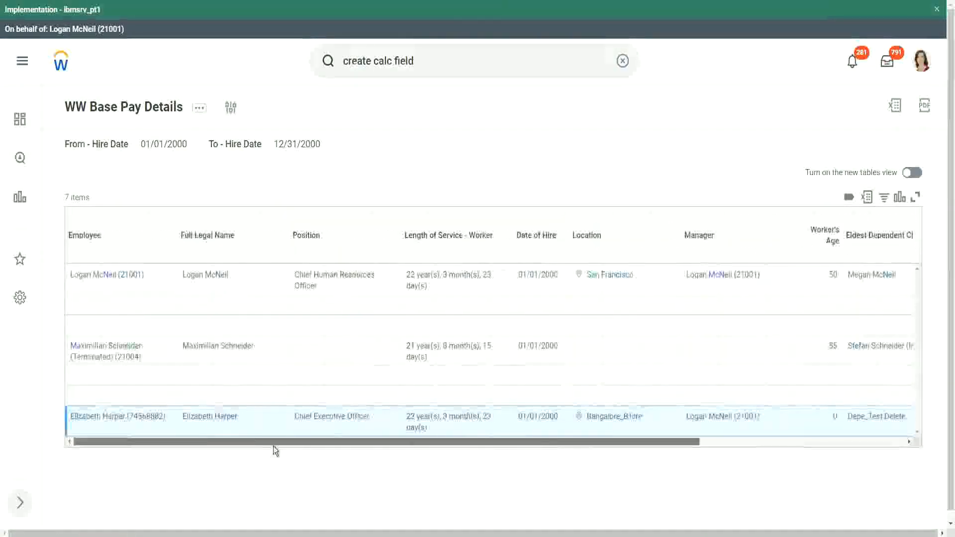